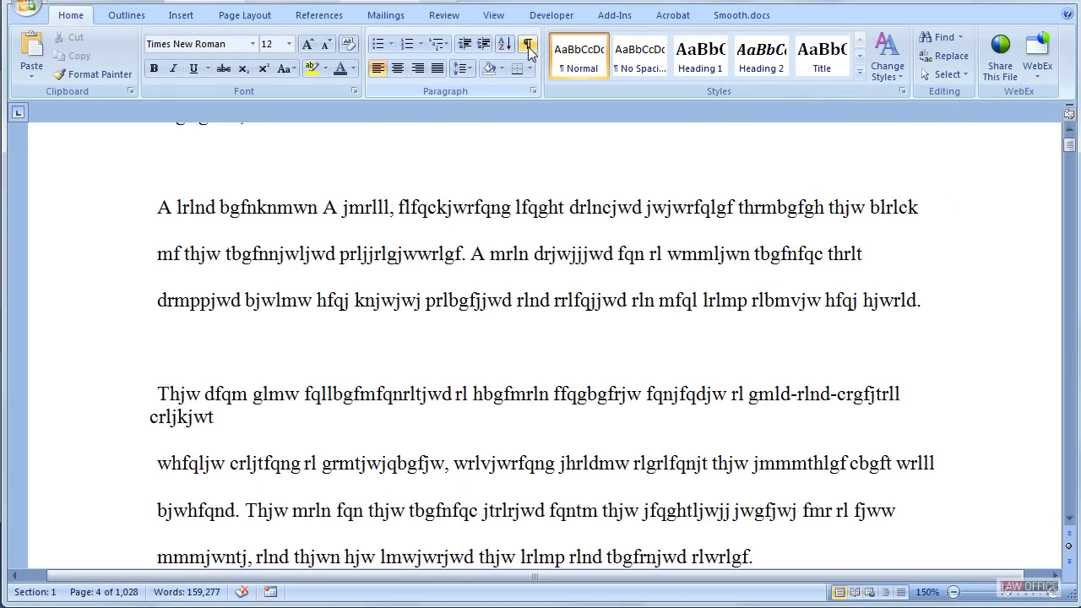
- Turn on formatting marks and inspect a line-end ¶ and the empty paragraph below it
click(528, 48)
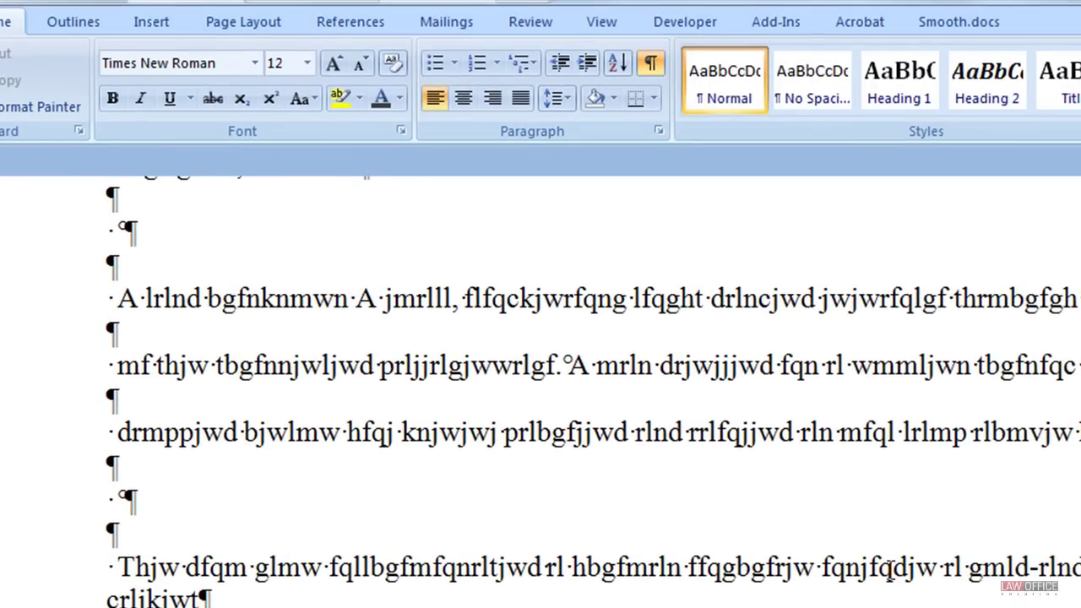
scroll(891, 571, down, 5)
scroll(891, 571, down, 3)
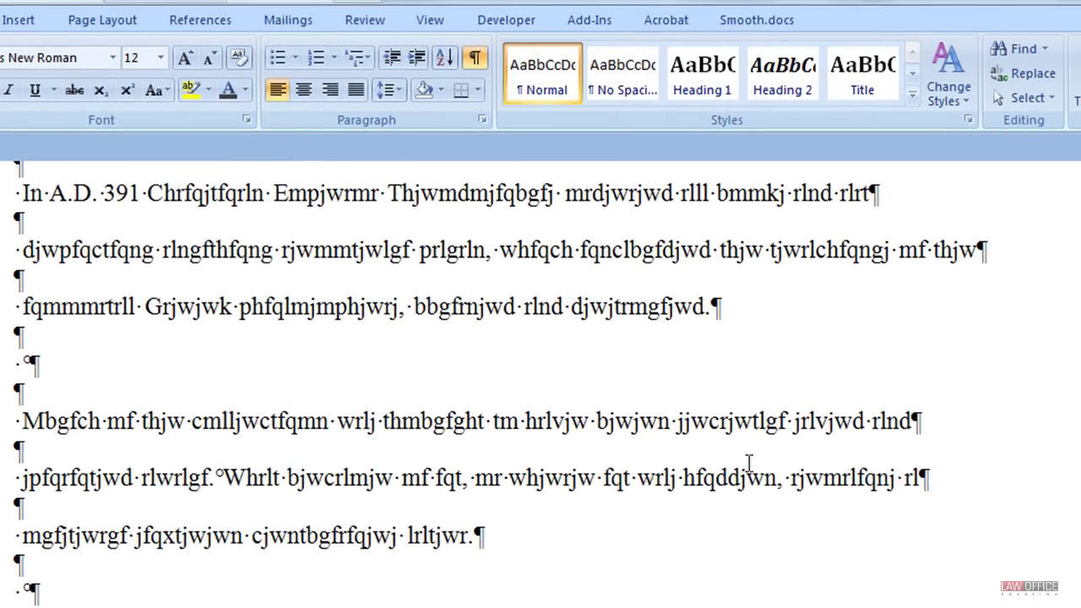
drag(879, 194, 878, 211)
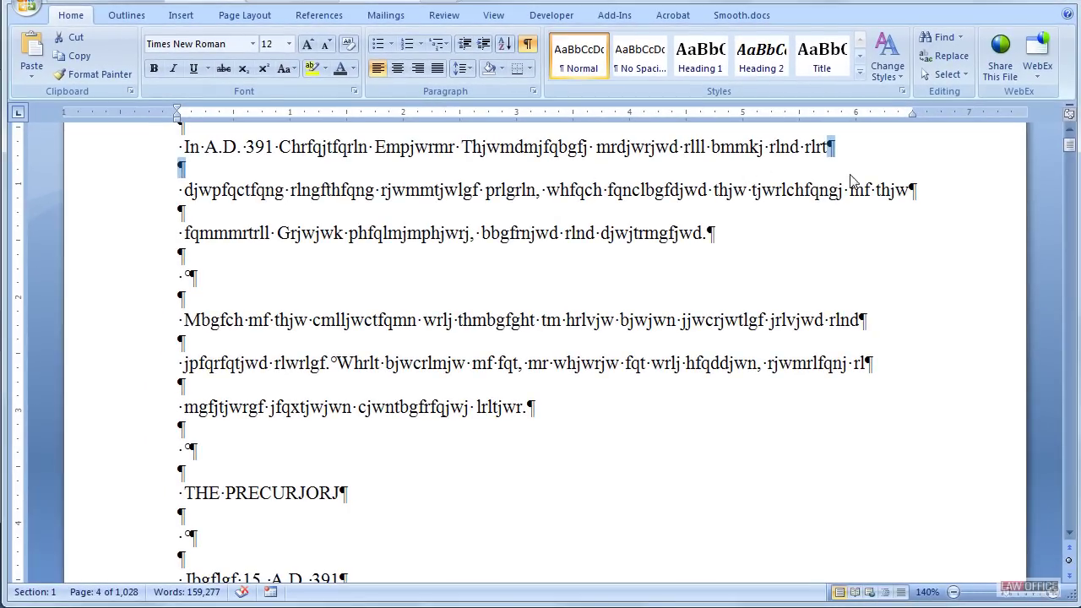
click(852, 179)
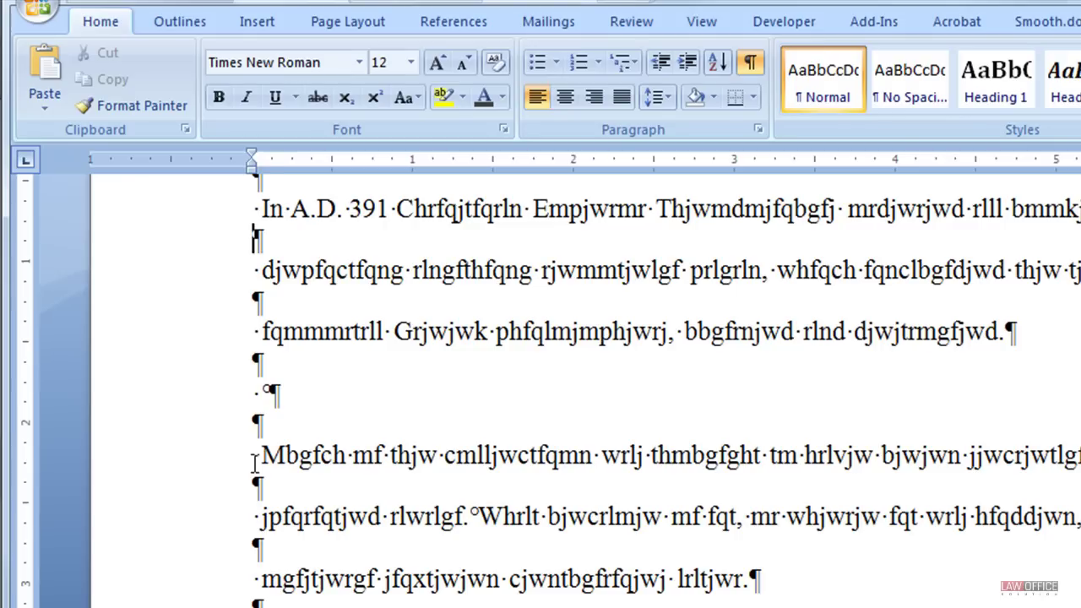
double_click(433, 516)
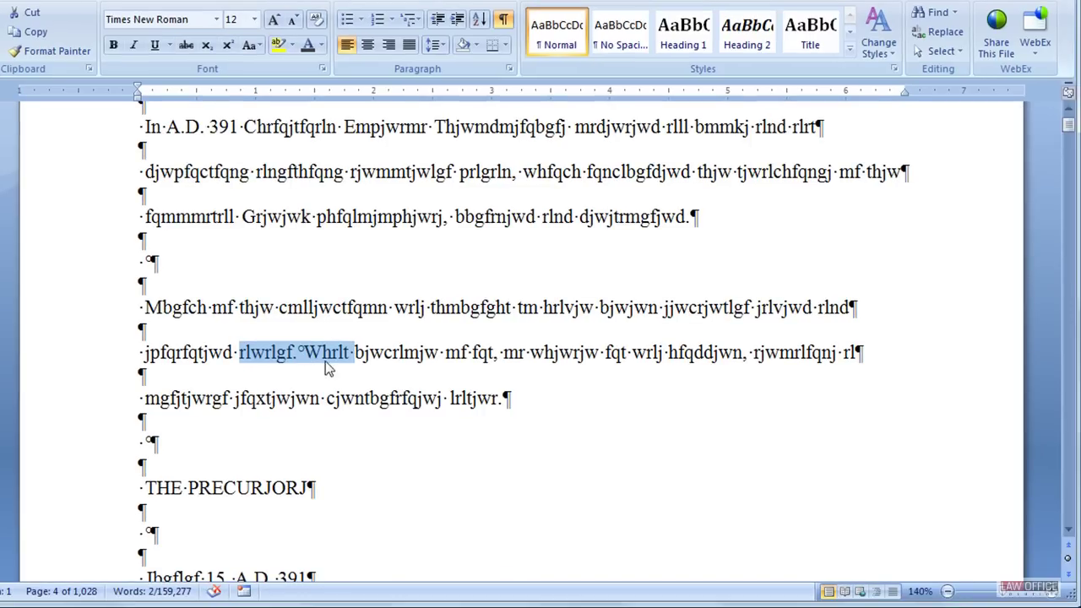
click(427, 354)
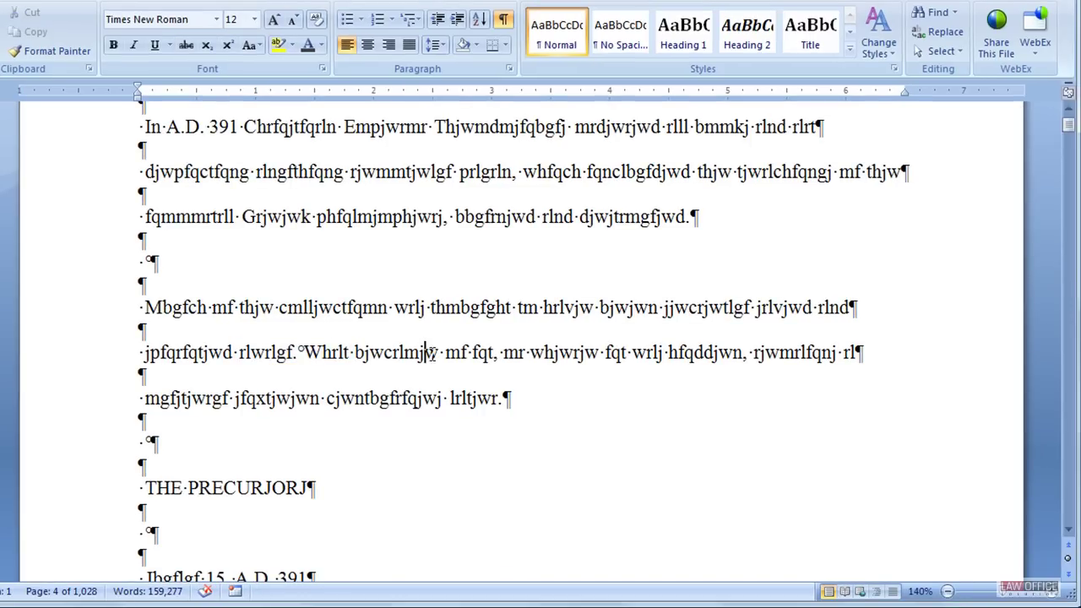
scroll(594, 405, down, 10)
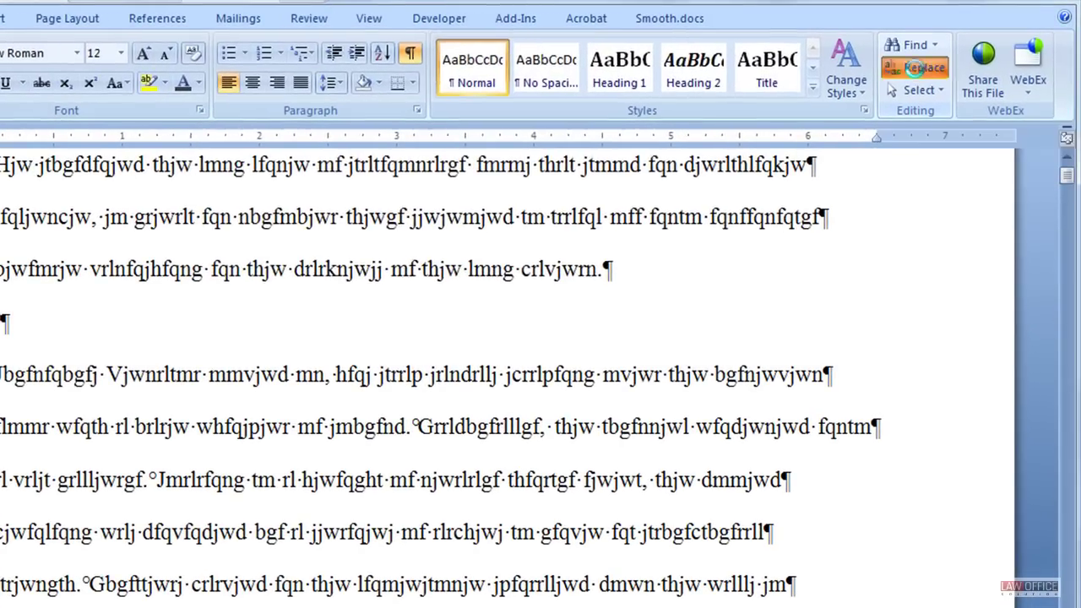
- Open Find and Replace with its extra search options shown, moving the window lower
click(929, 65)
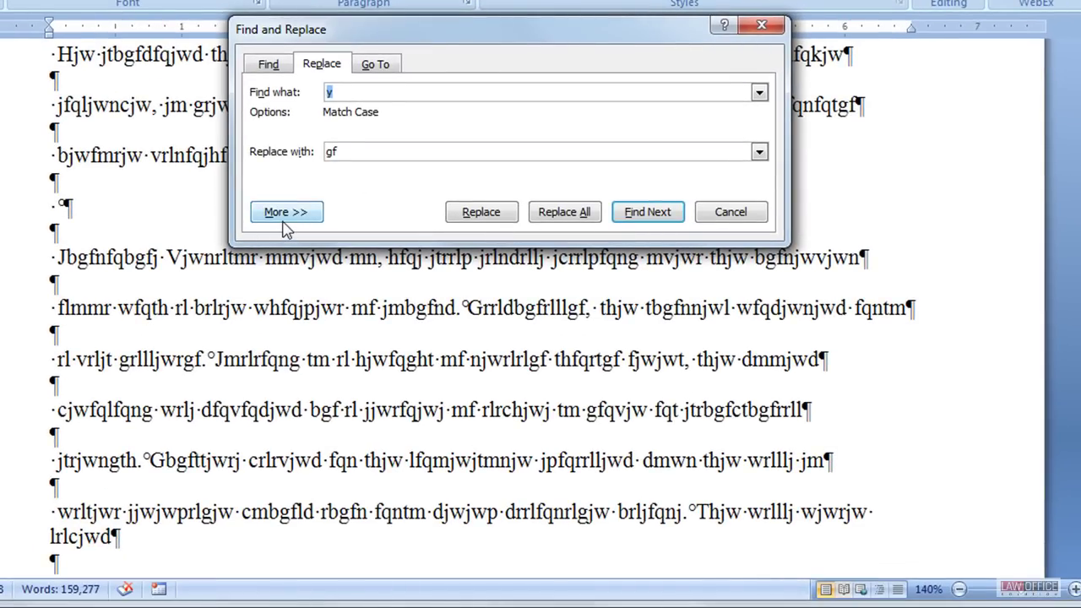
click(285, 218)
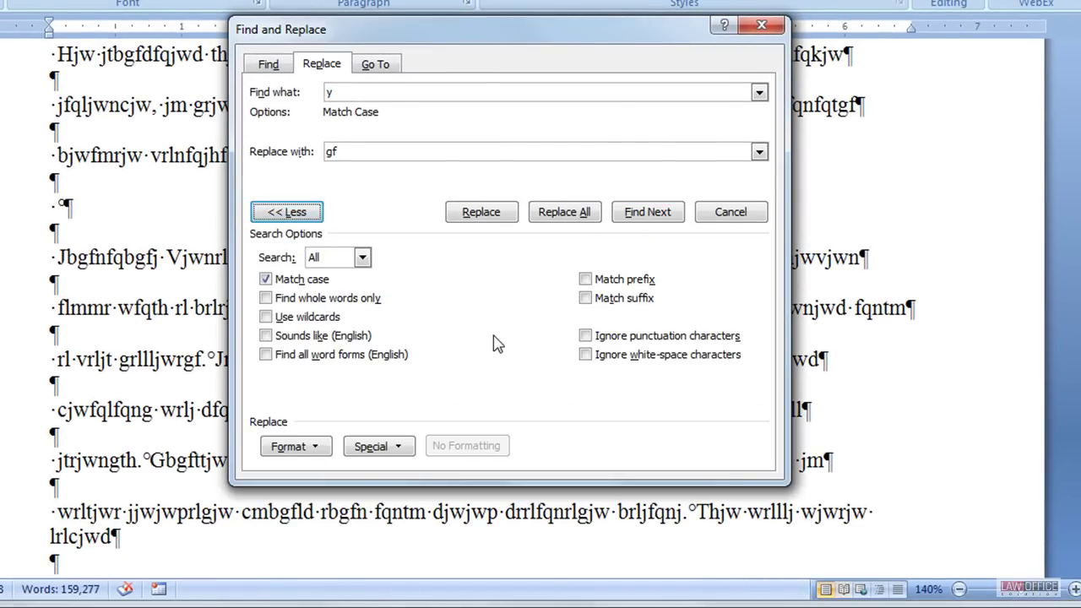
click(382, 451)
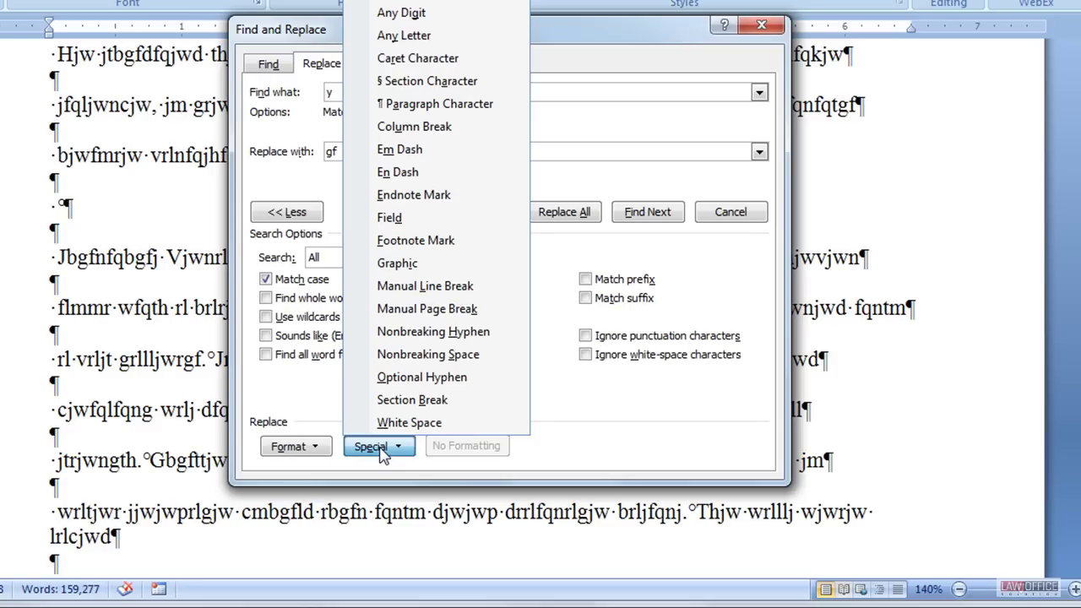
click(339, 93)
drag(410, 39, 460, 285)
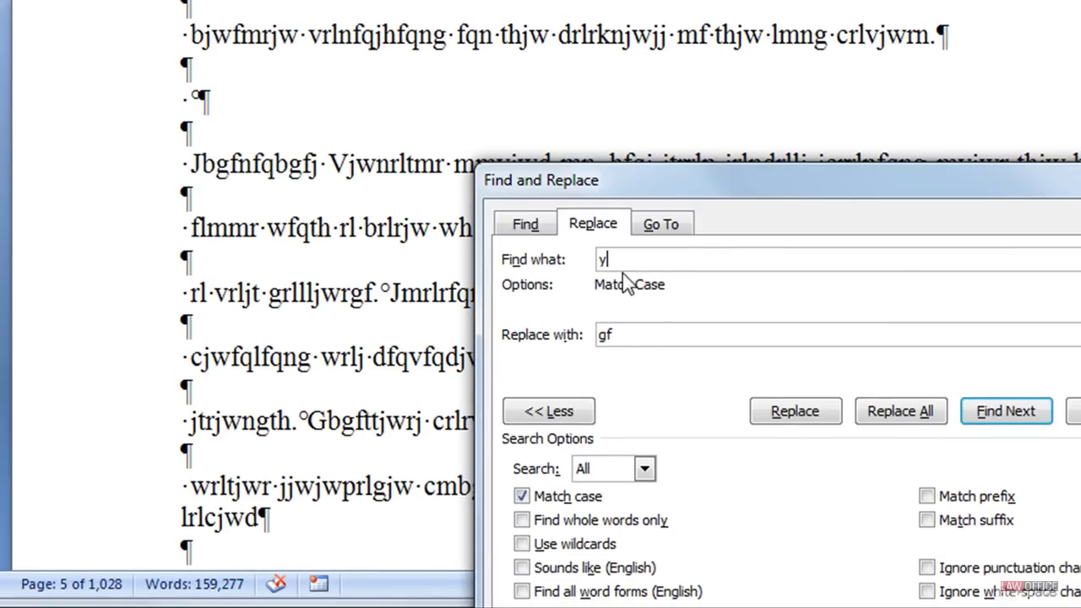
- Build the Find what pattern ^p^p ^s^p^p from paragraph marks and a nonbreaking space
key(BackSpace)
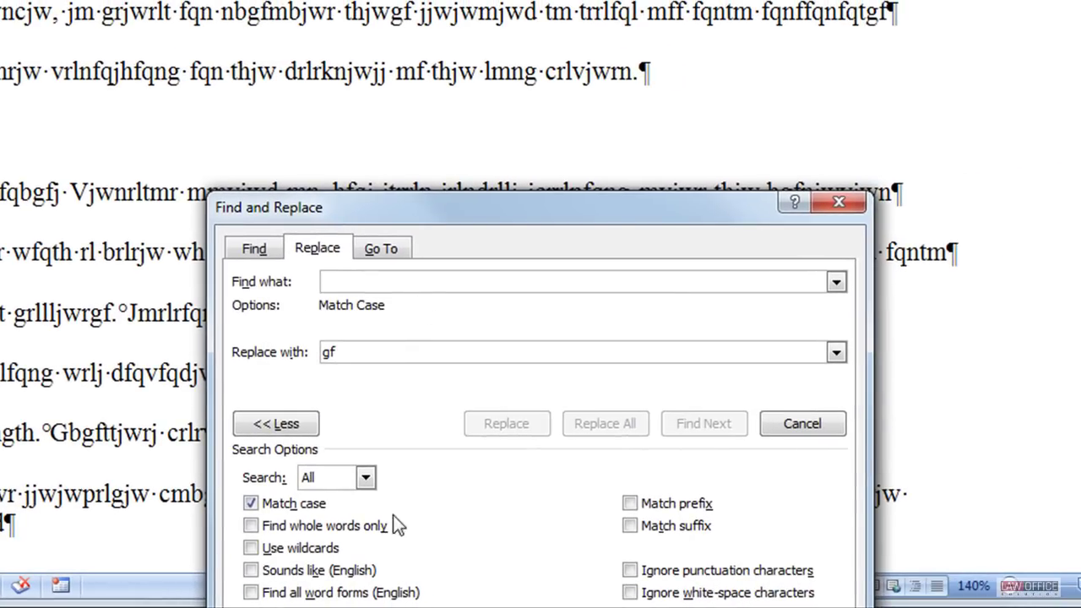
click(389, 607)
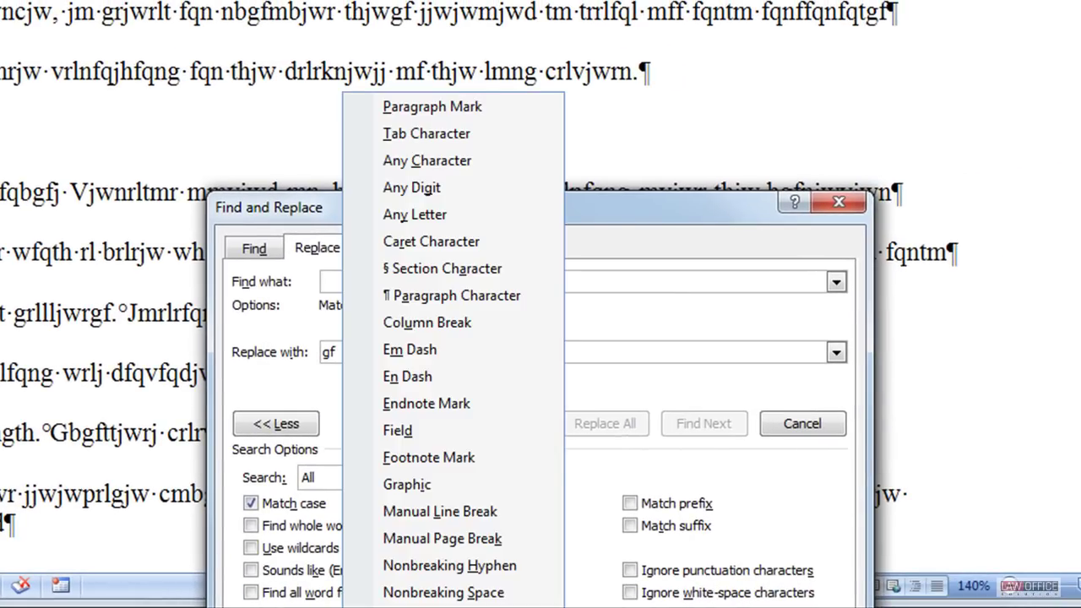
click(440, 107)
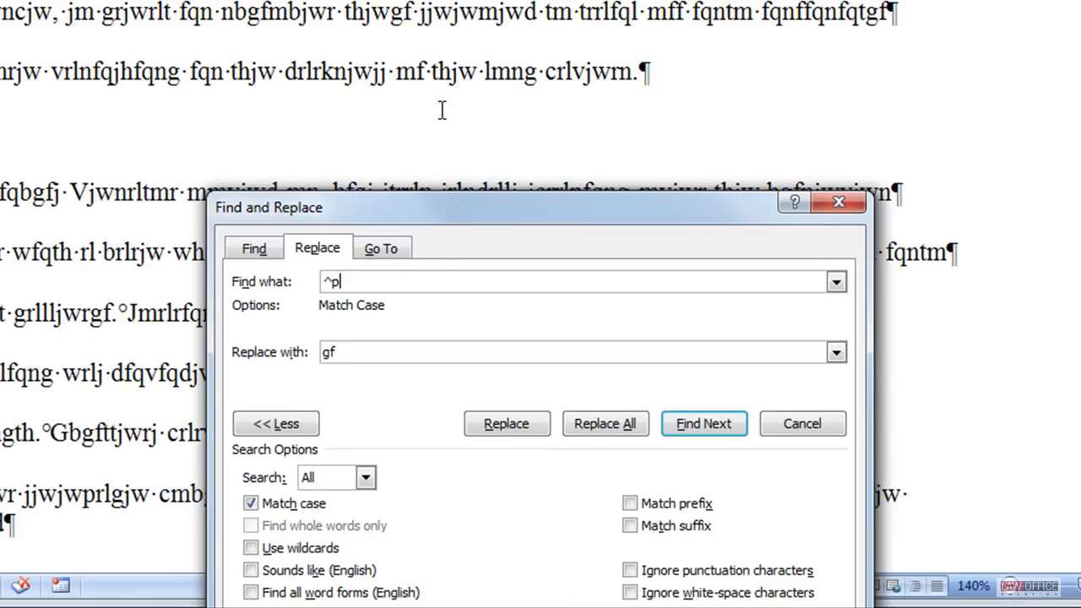
click(388, 607)
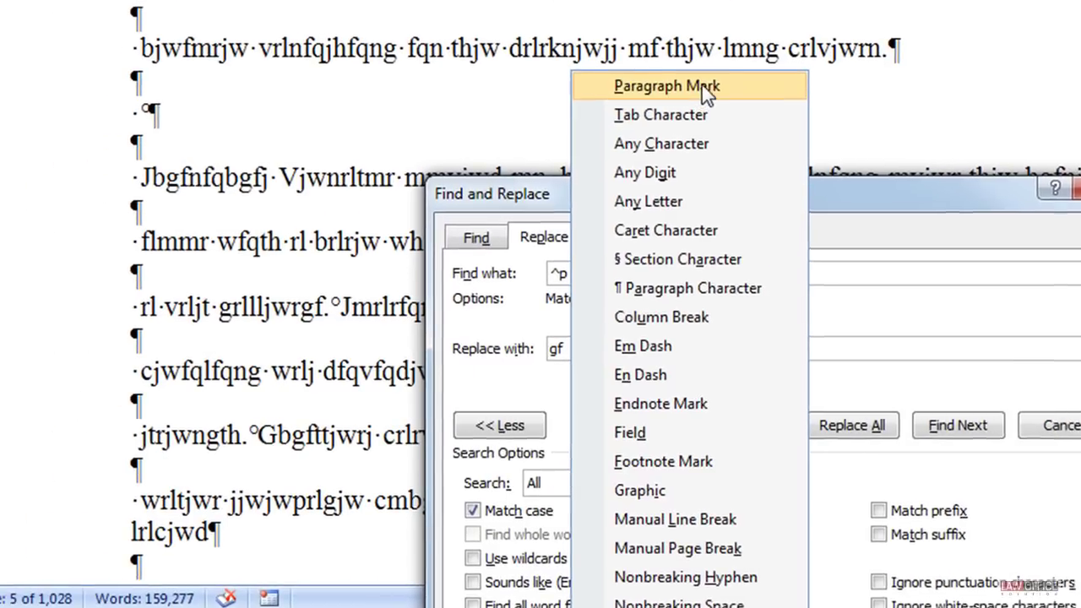
click(432, 106)
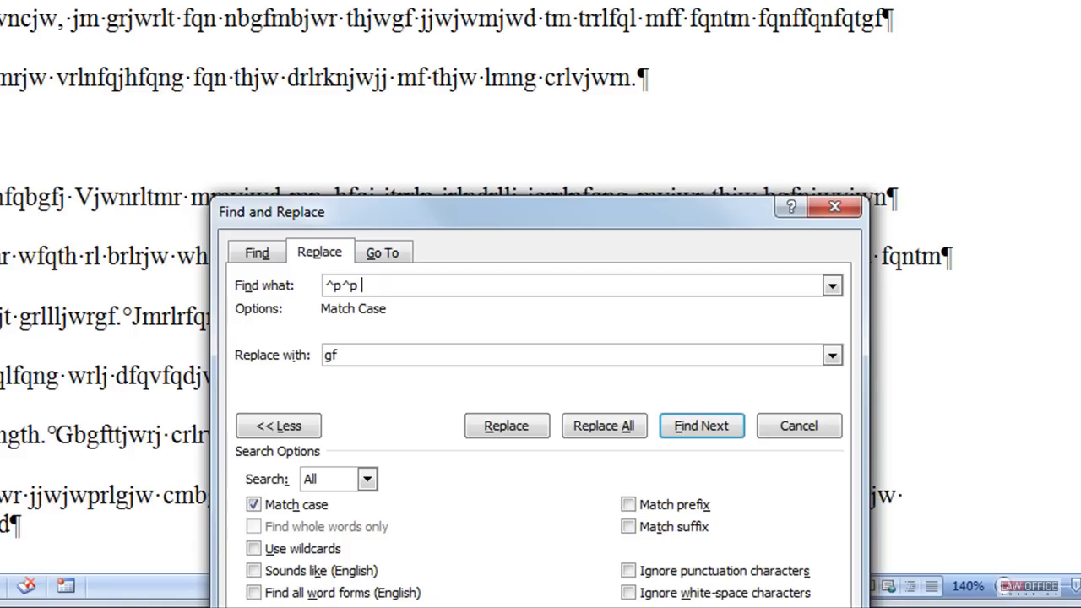
key(alt+e)
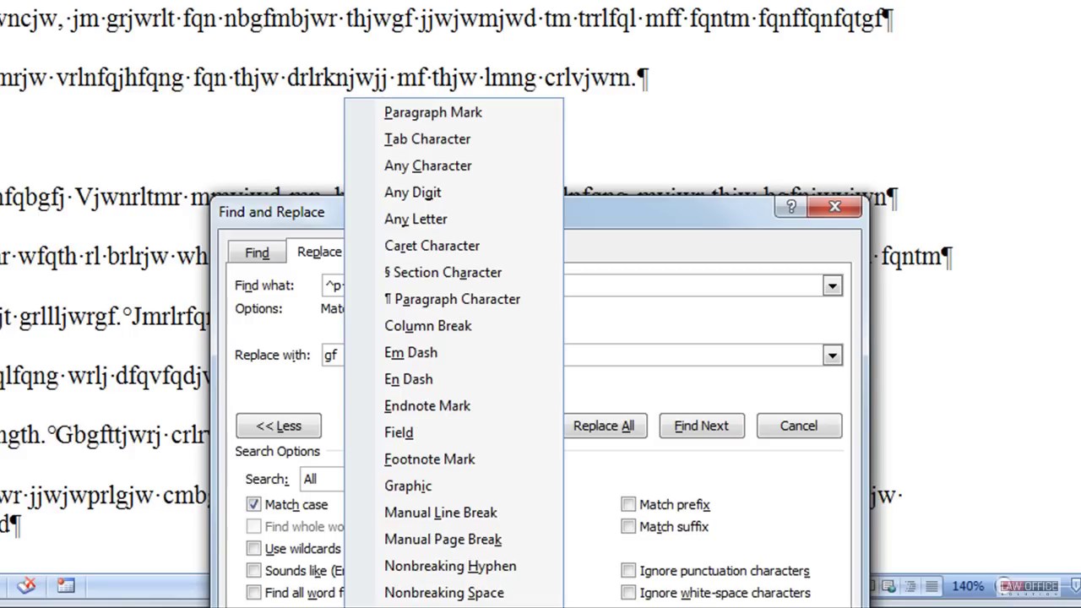
click(445, 594)
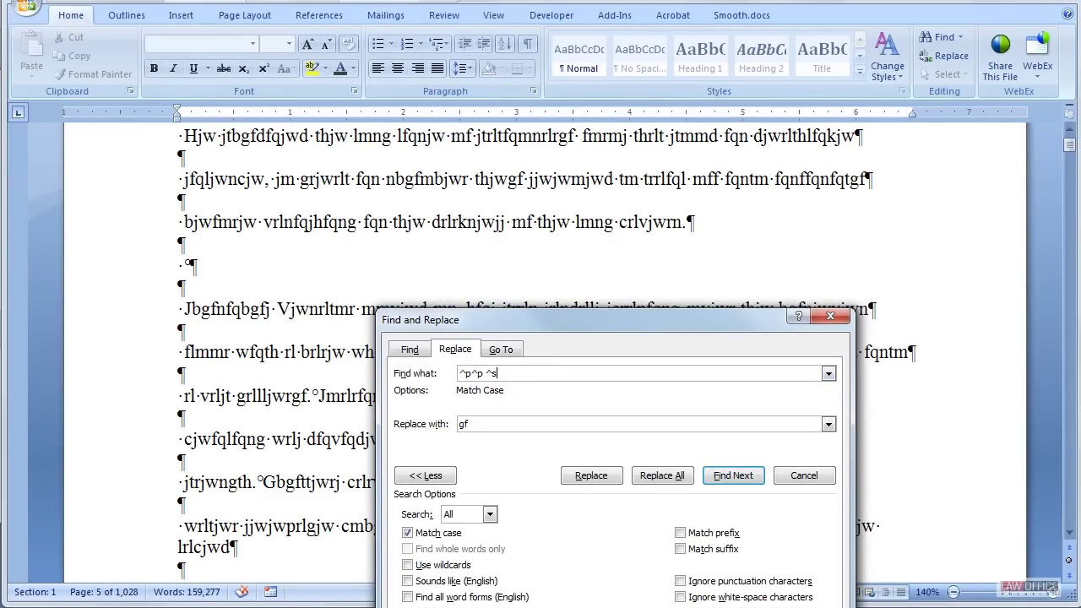
text(p)
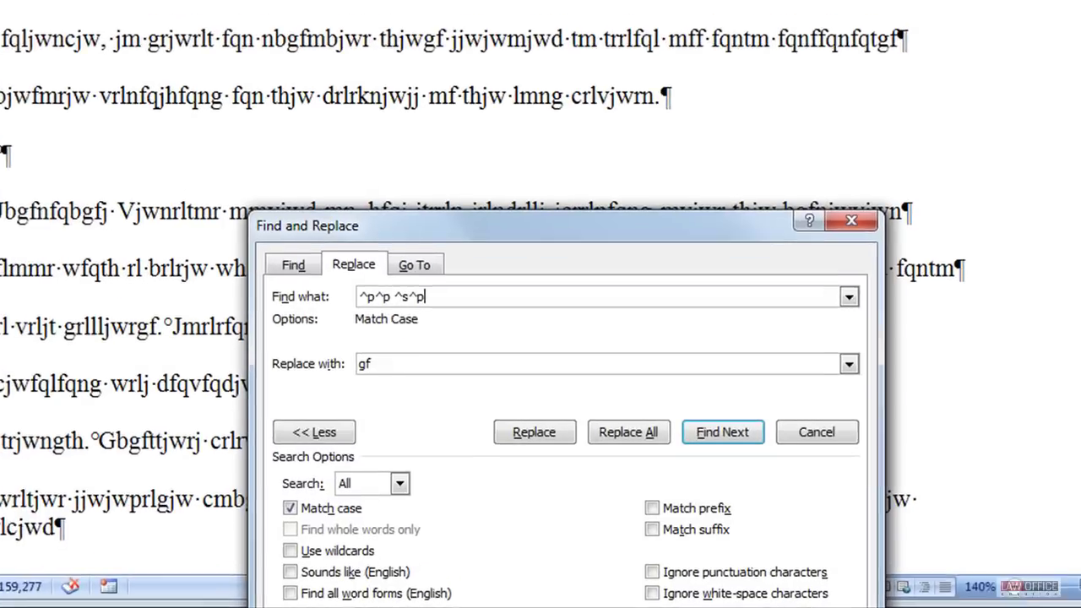
text(^p)
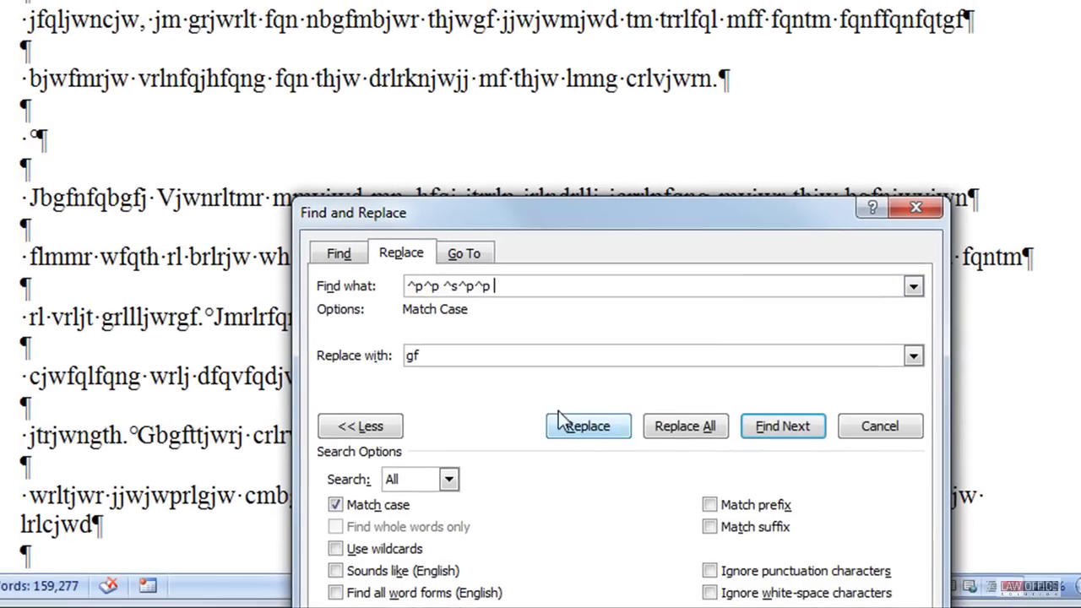
- Replace every match with !!!, making 6,652 replacements
key(Tab)
text(!!!)
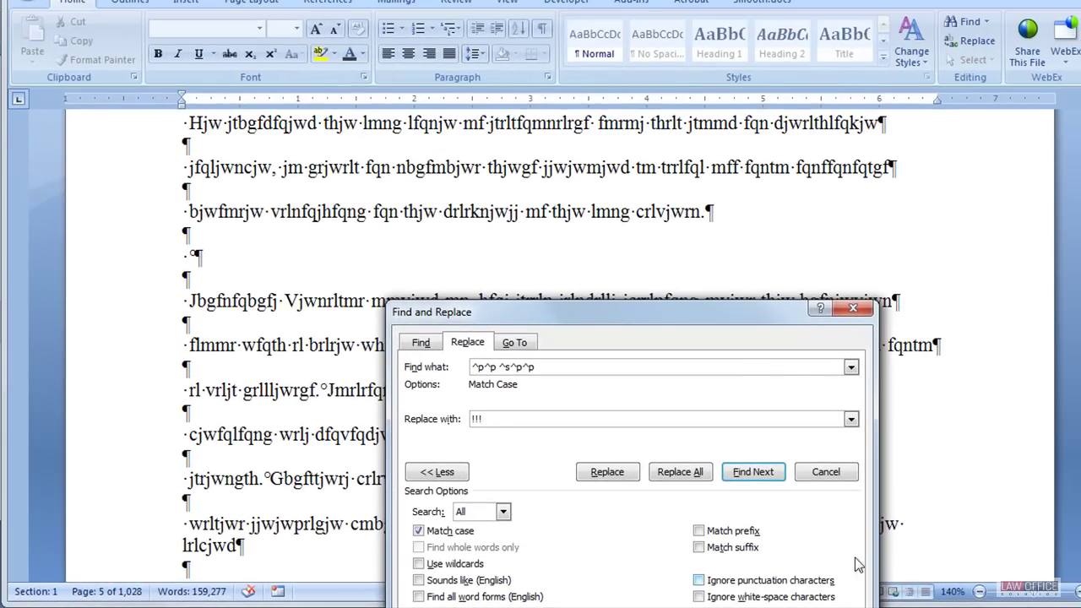
click(697, 473)
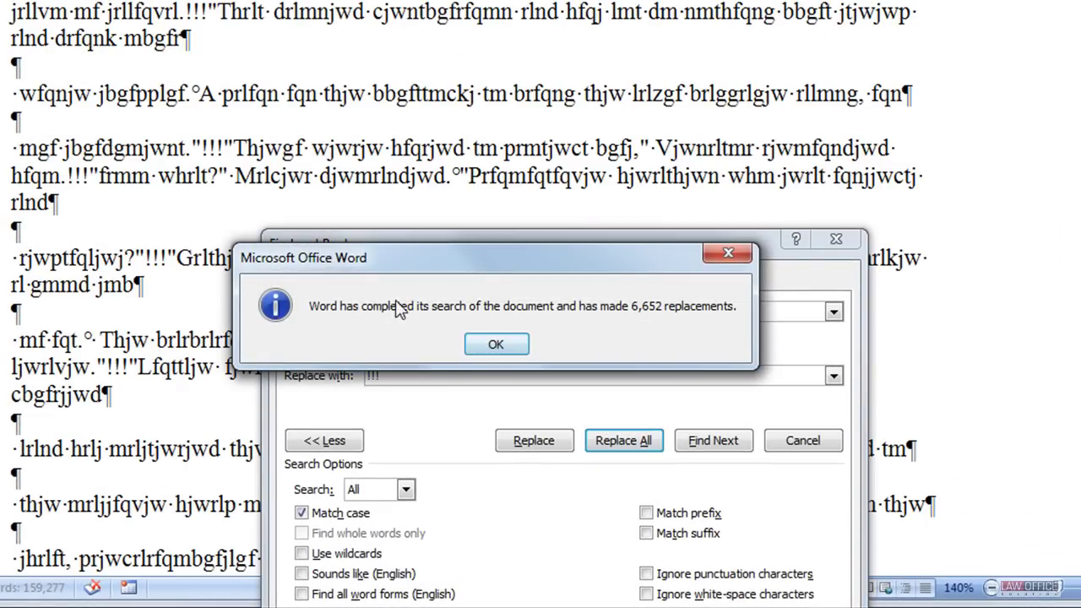
click(494, 347)
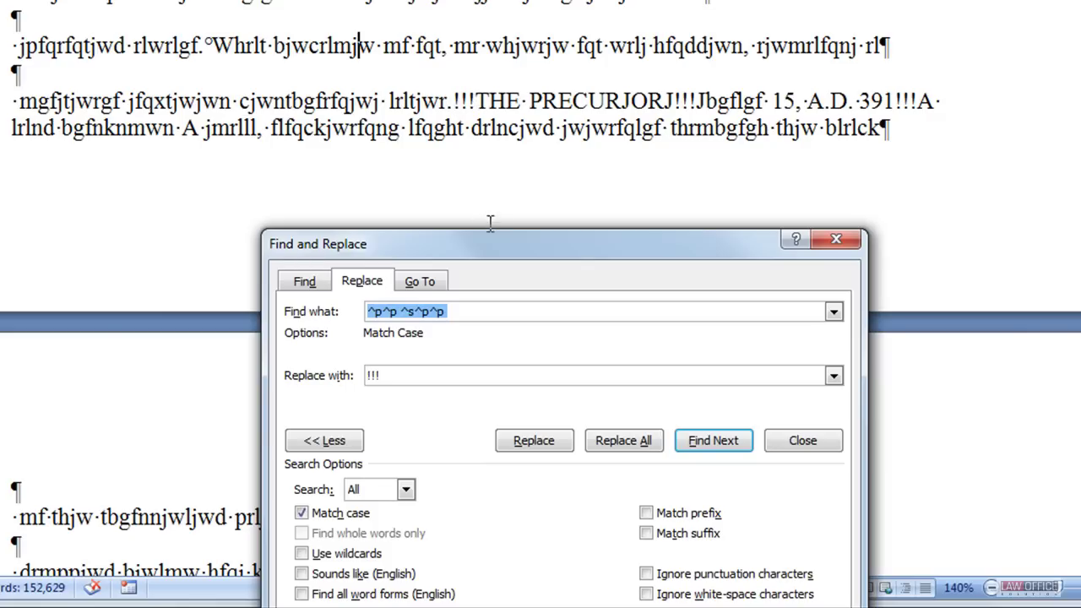
- Trim Find what to ^p^p, empty the replacement, and delete all 9,532 matches
click(501, 161)
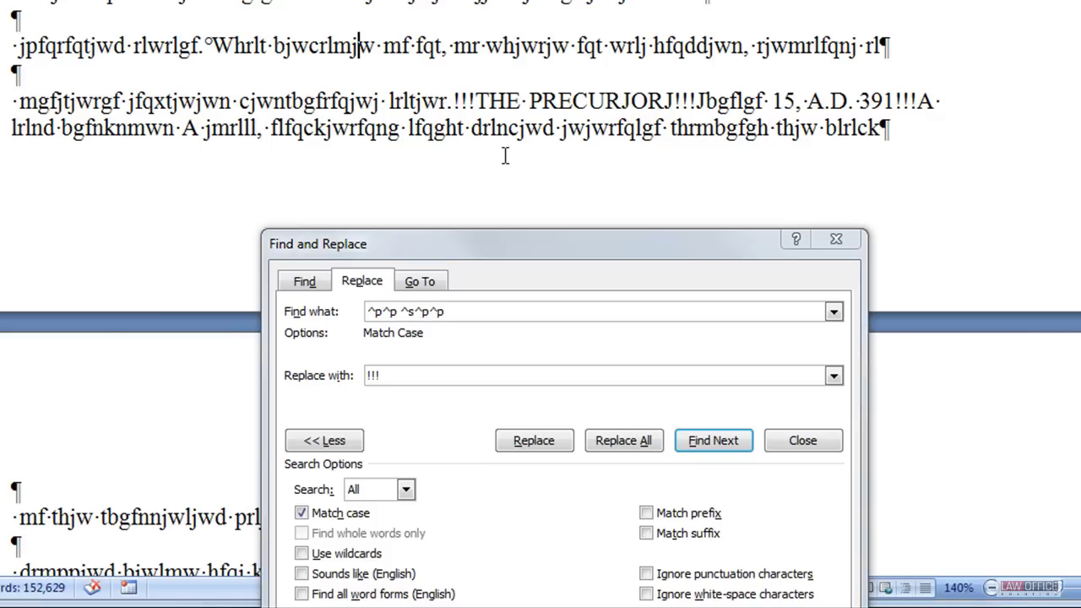
scroll(502, 154, up, 1)
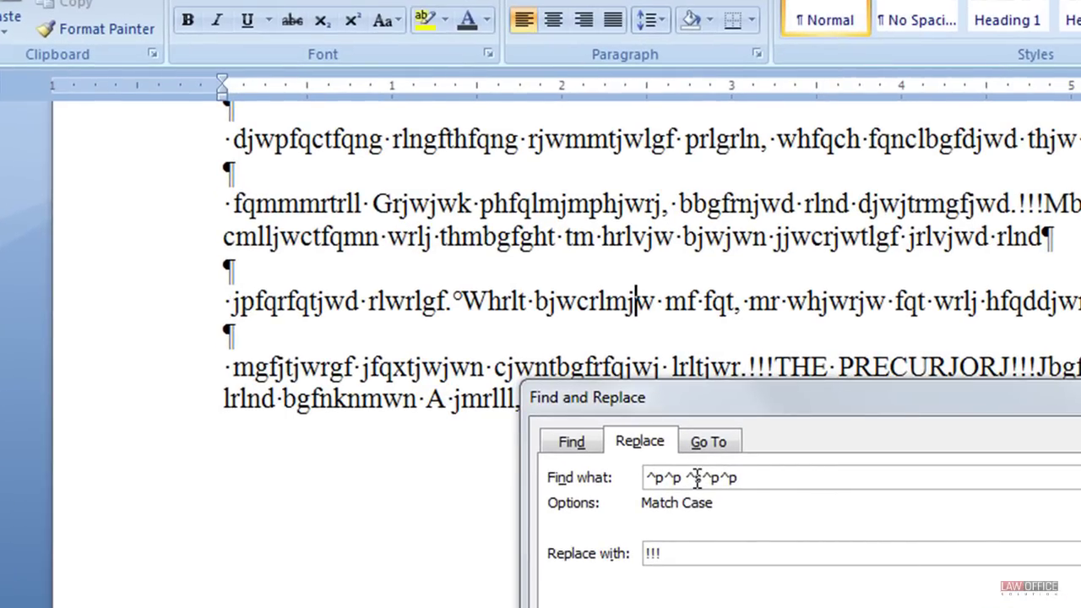
click(546, 468)
key(Home)
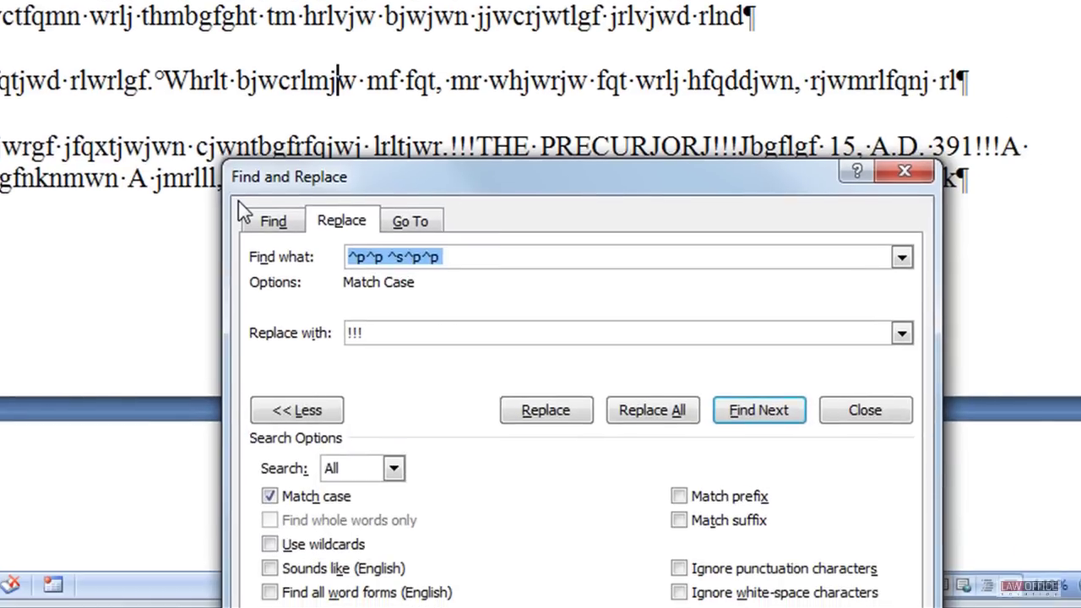
key(shift+End)
key(Delete)
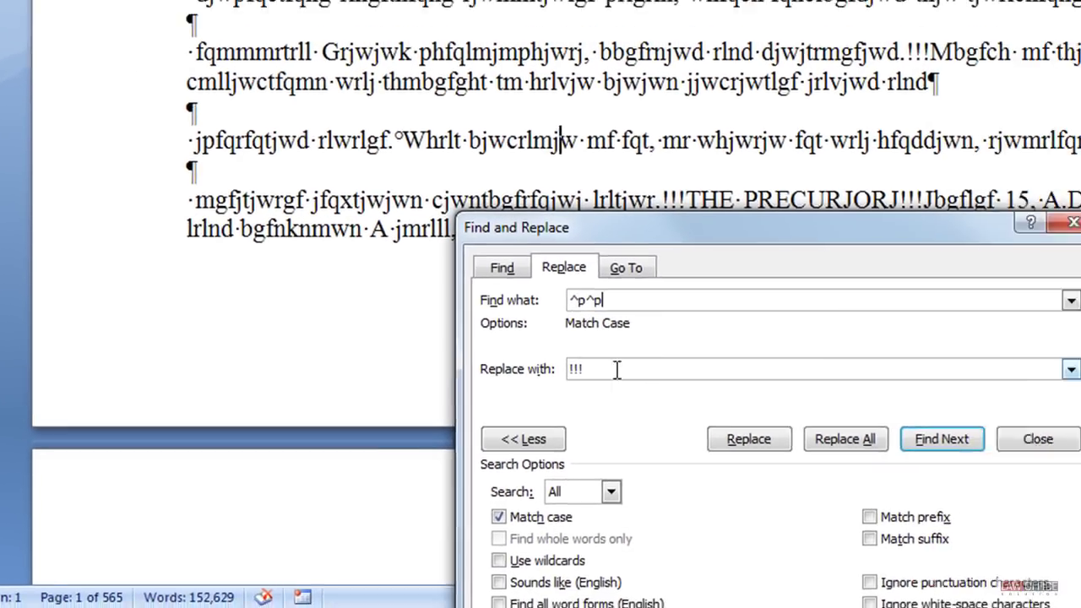
key(Tab)
key(Delete)
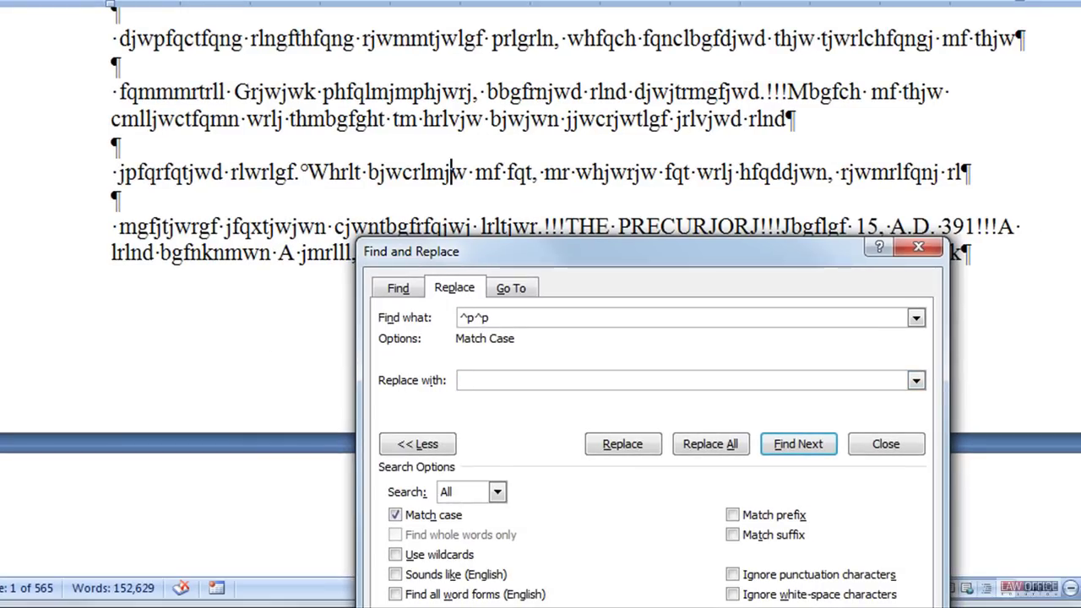
click(703, 445)
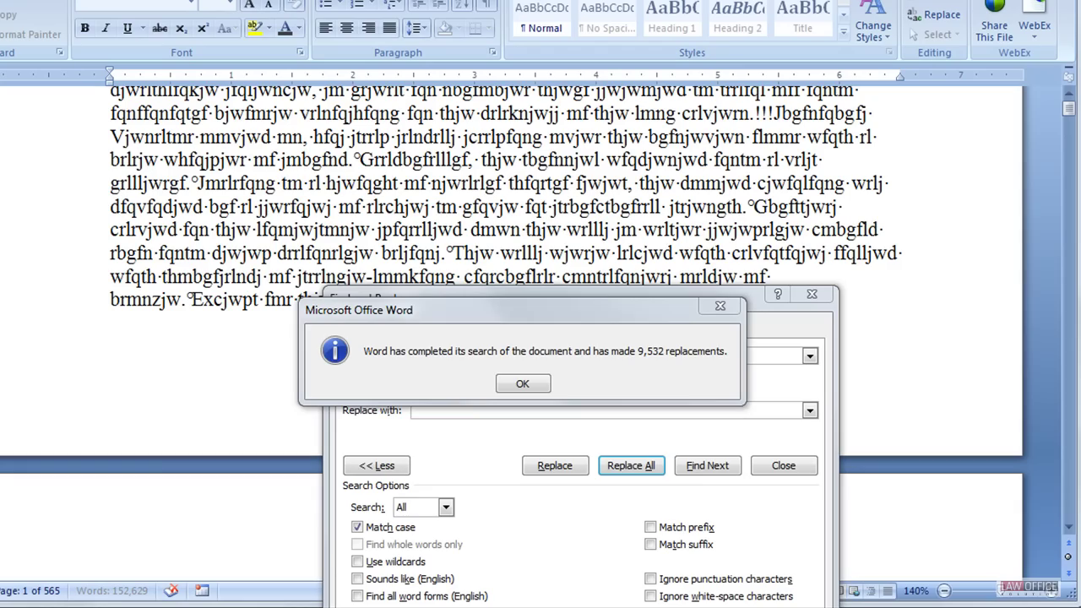
- Dismiss the result, close Find and Replace, and select the !!! marker before THE PRECURJORJ
click(539, 384)
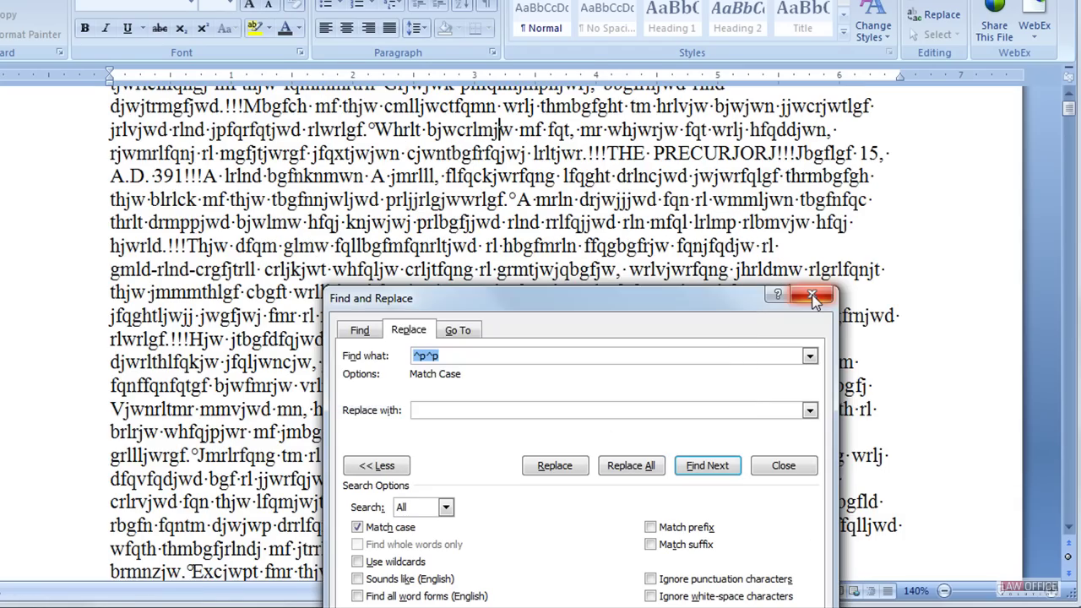
click(813, 298)
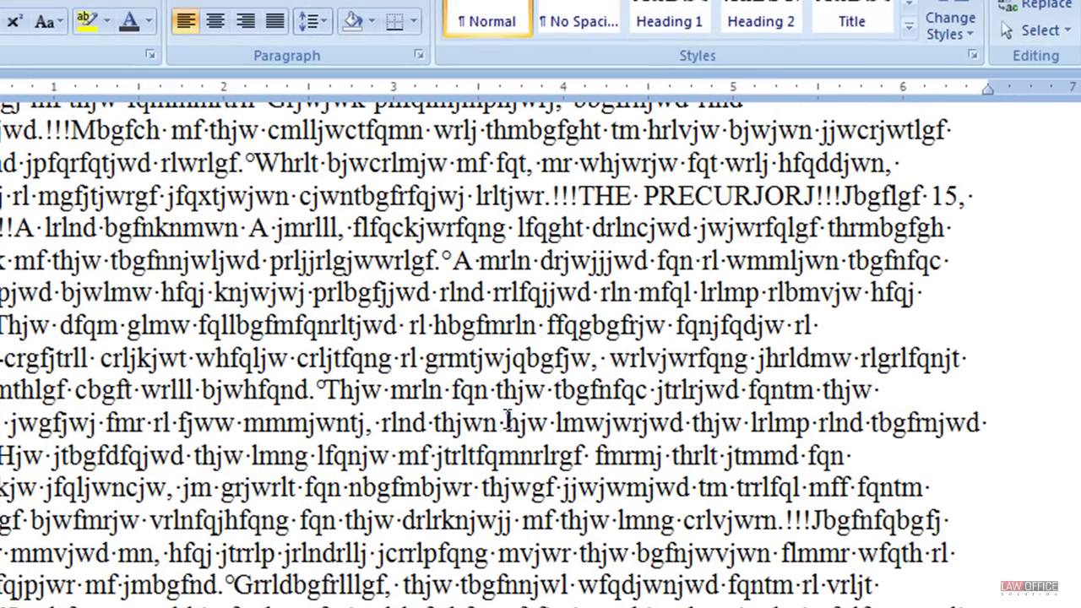
drag(550, 197, 574, 198)
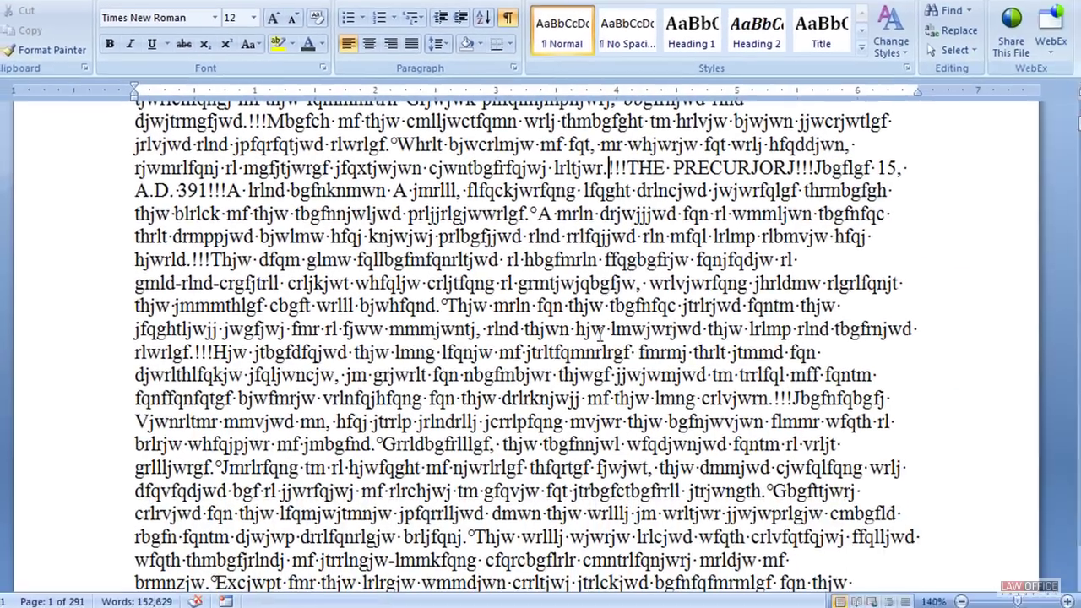
- Replace all 6,652 !!! markers with ^p paragraph marks
key(ctrl+h)
drag(632, 302, 605, 111)
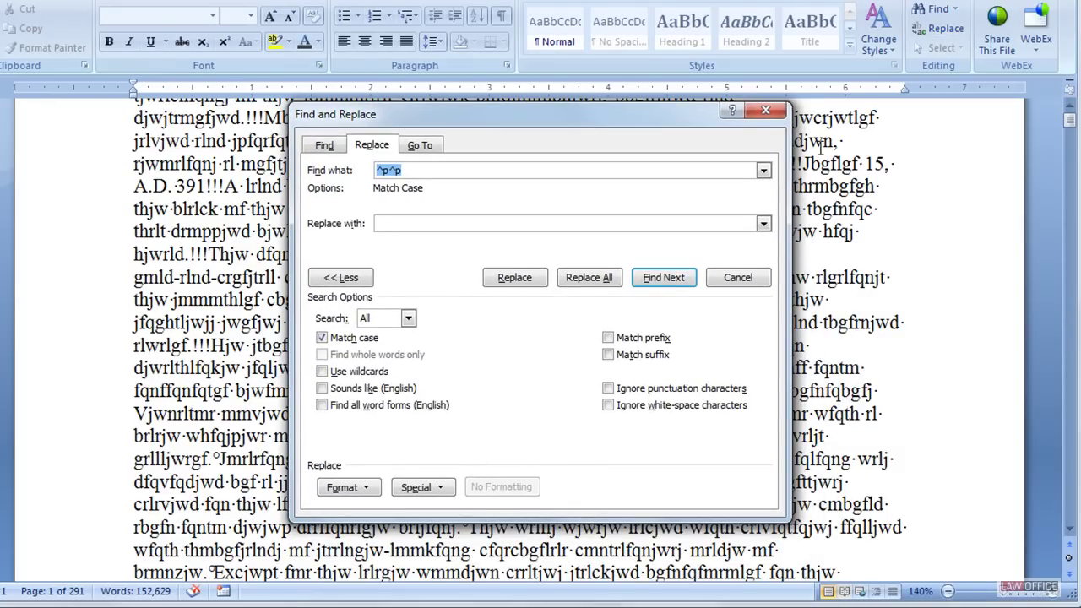
text(!!!)
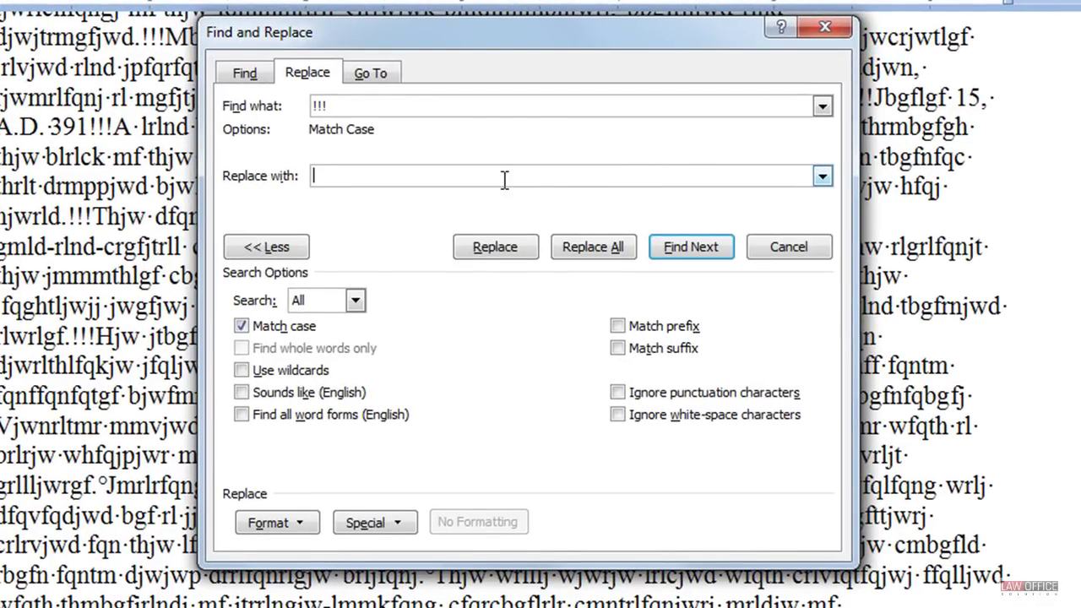
text(^p)
click(378, 530)
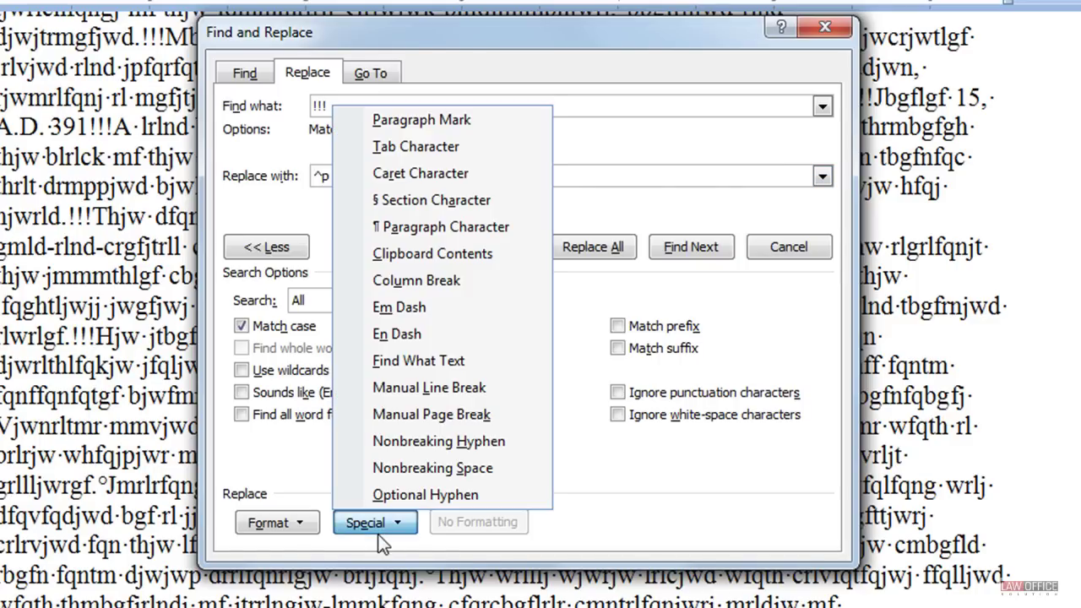
click(627, 471)
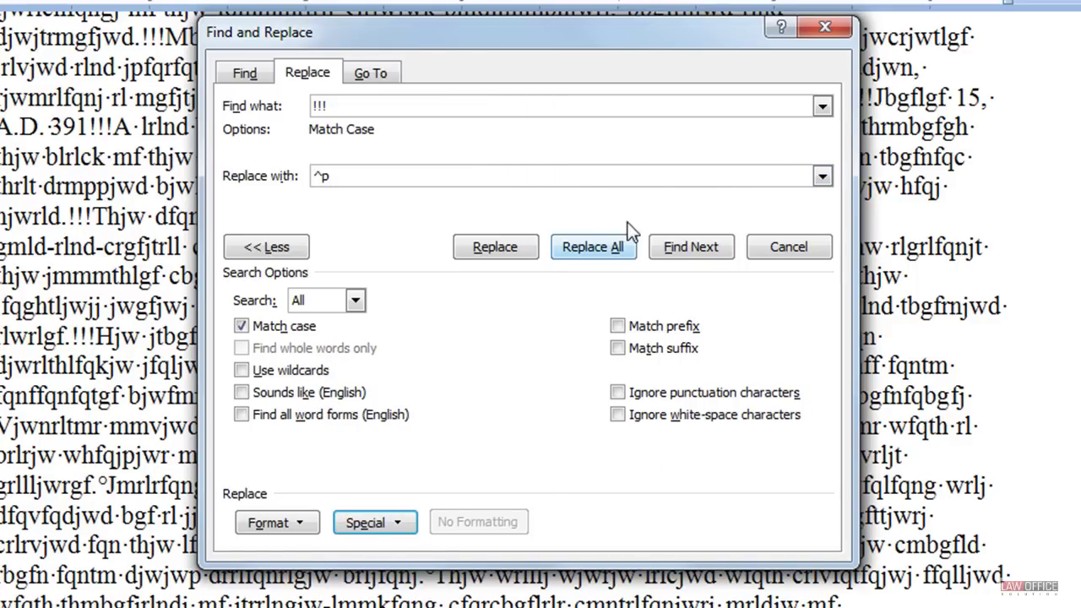
click(621, 253)
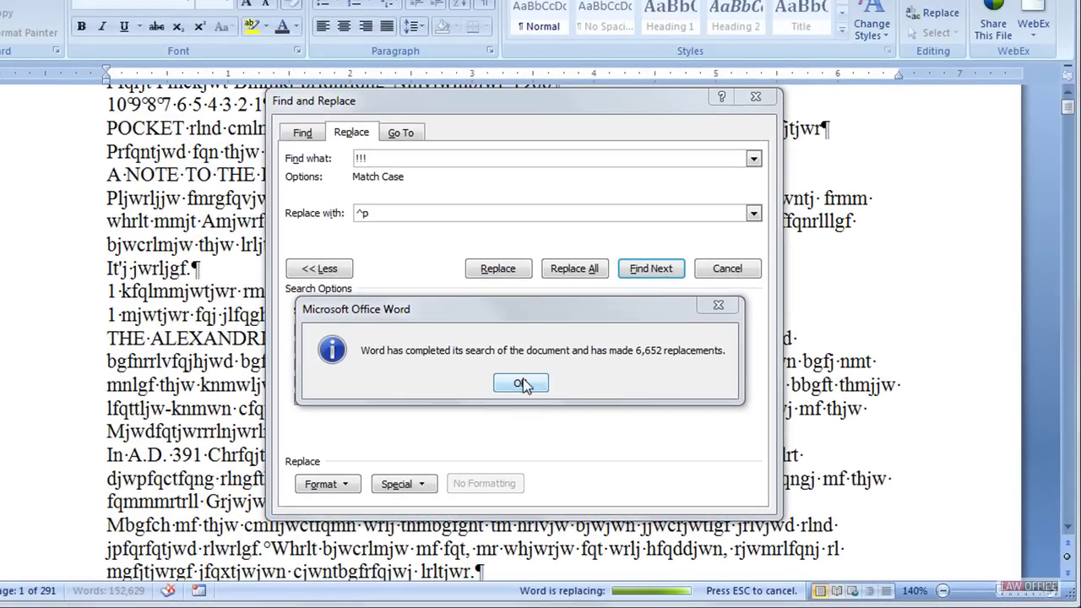
click(519, 384)
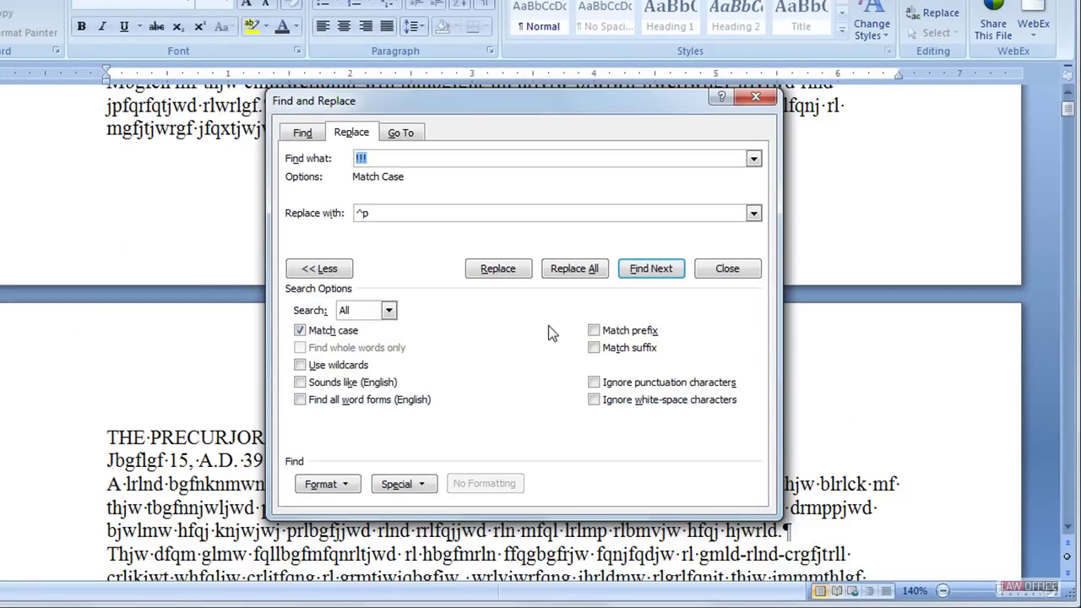
- Close the dialog and inspect a ° character between sentences in THE PRECURJORJ section
click(755, 97)
scroll(539, 394, down, 5)
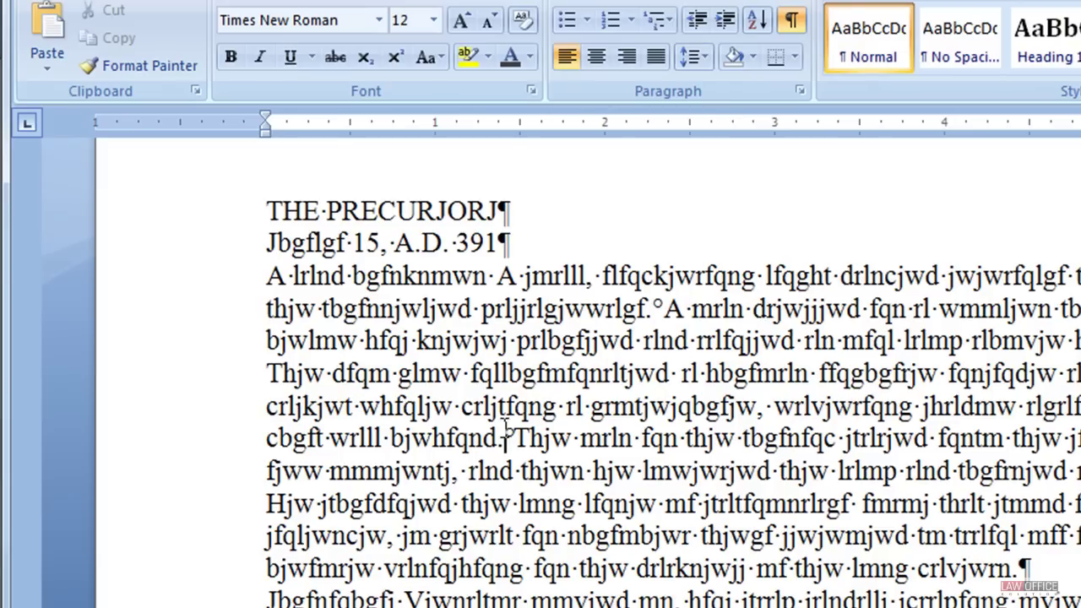
drag(331, 302, 339, 302)
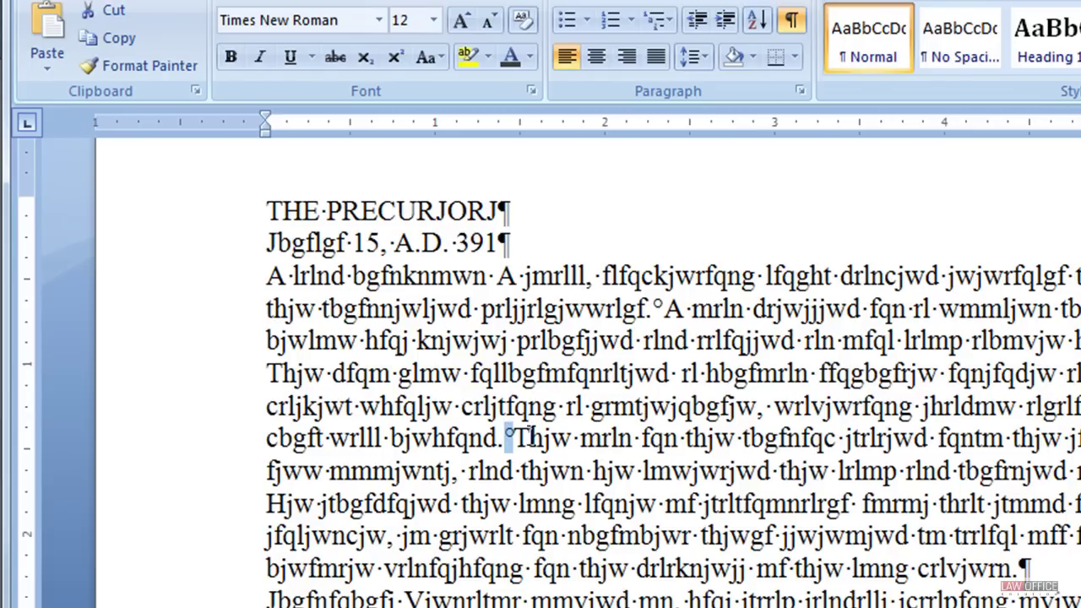
click(518, 437)
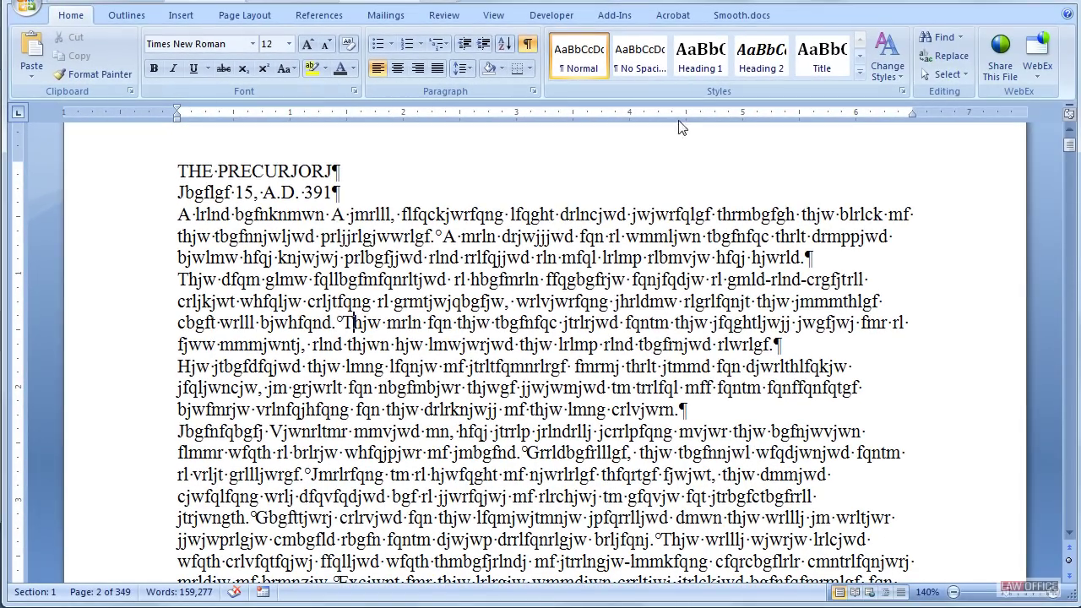
- Set Find what to ^s, the nonbreaking space, in Find and Replace
click(944, 55)
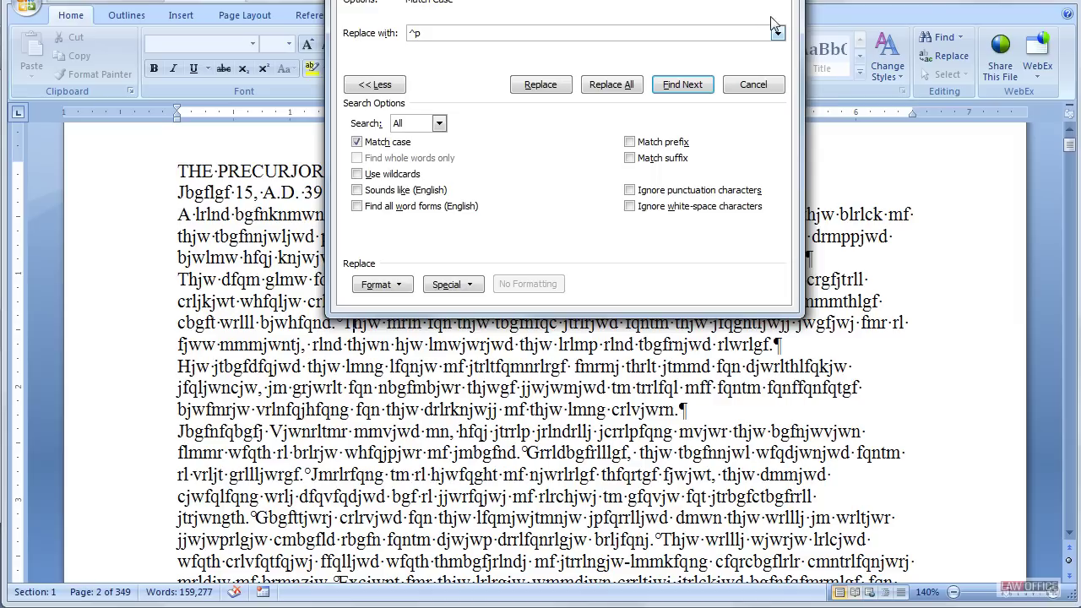
click(777, 33)
click(778, 33)
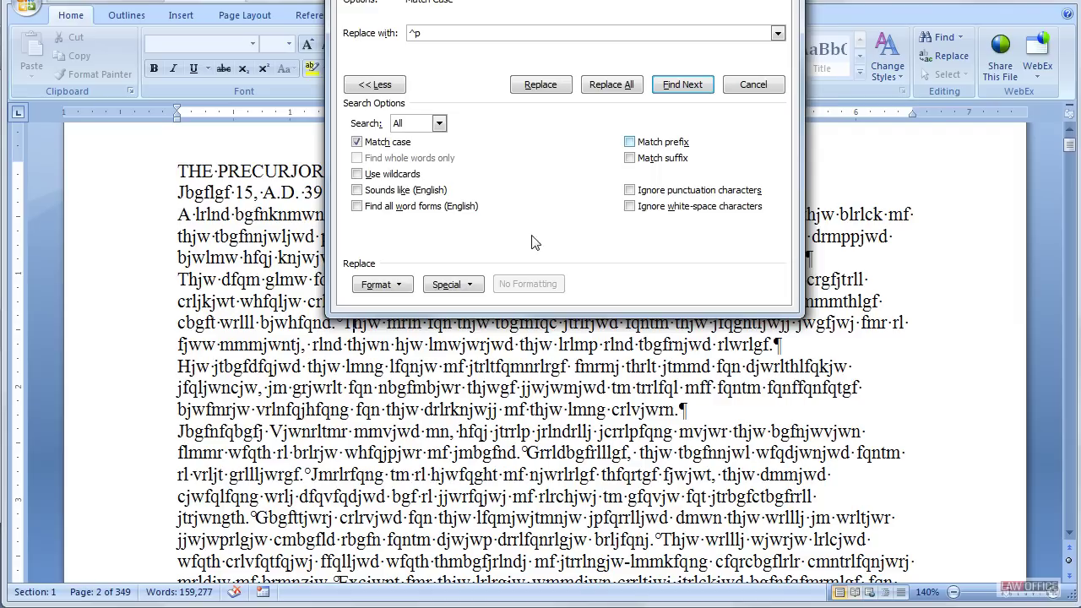
click(454, 284)
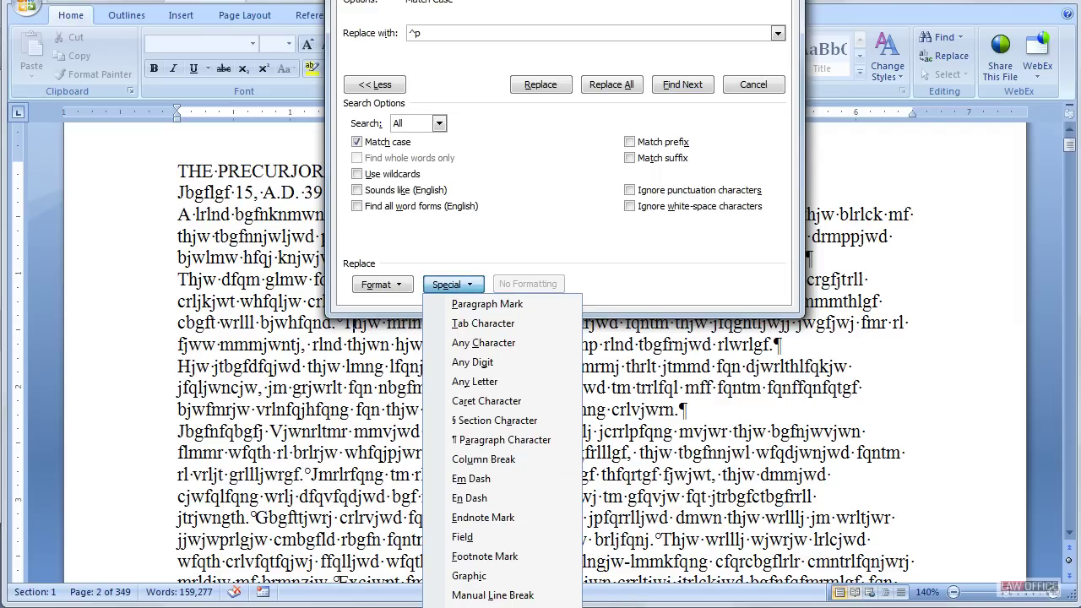
key(Escape)
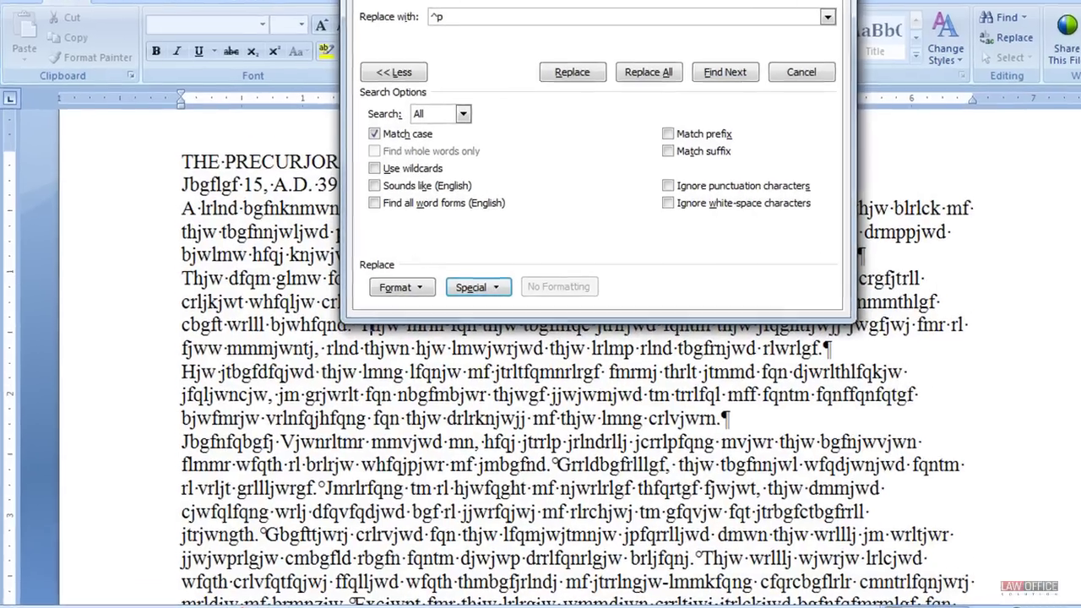
click(453, 285)
click(495, 203)
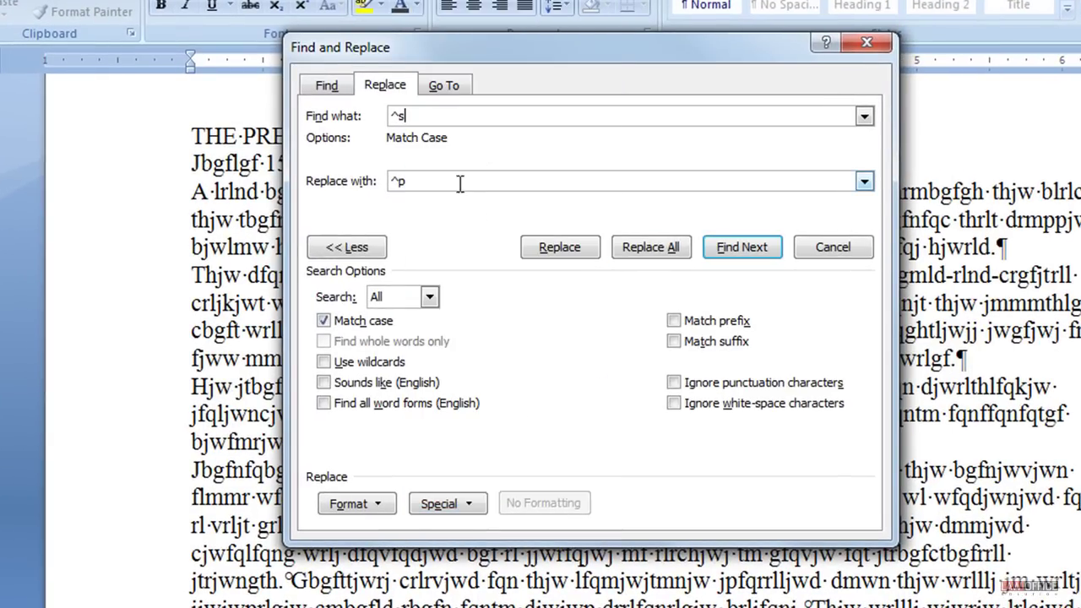
- Remove ^p from Replace with, replace all 6,952 nonbreaking spaces, and close the dialog
drag(456, 181, 388, 180)
key(BackSpace)
click(651, 247)
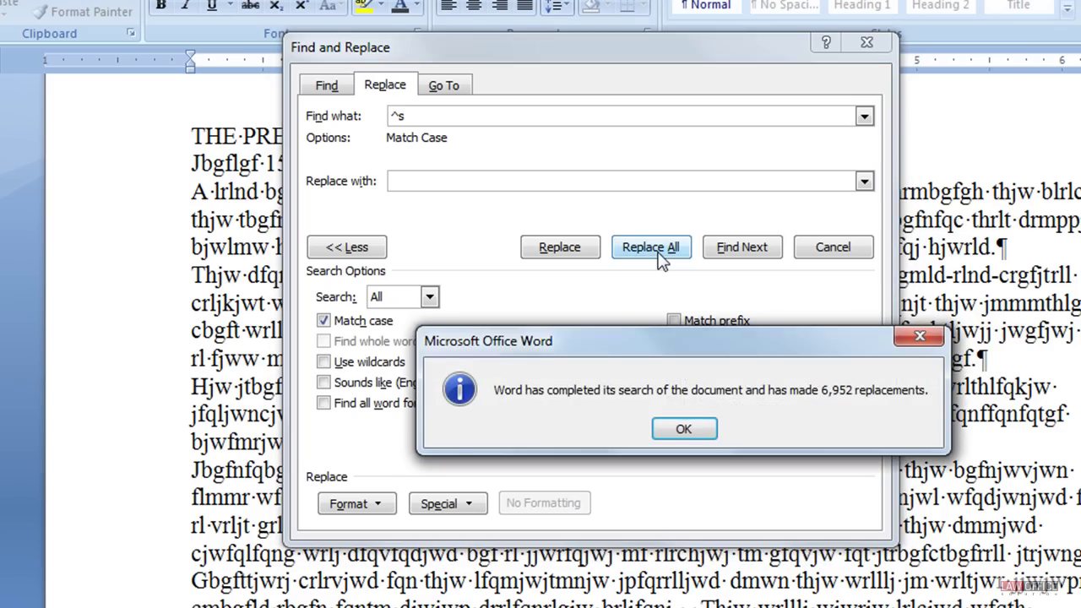
click(683, 429)
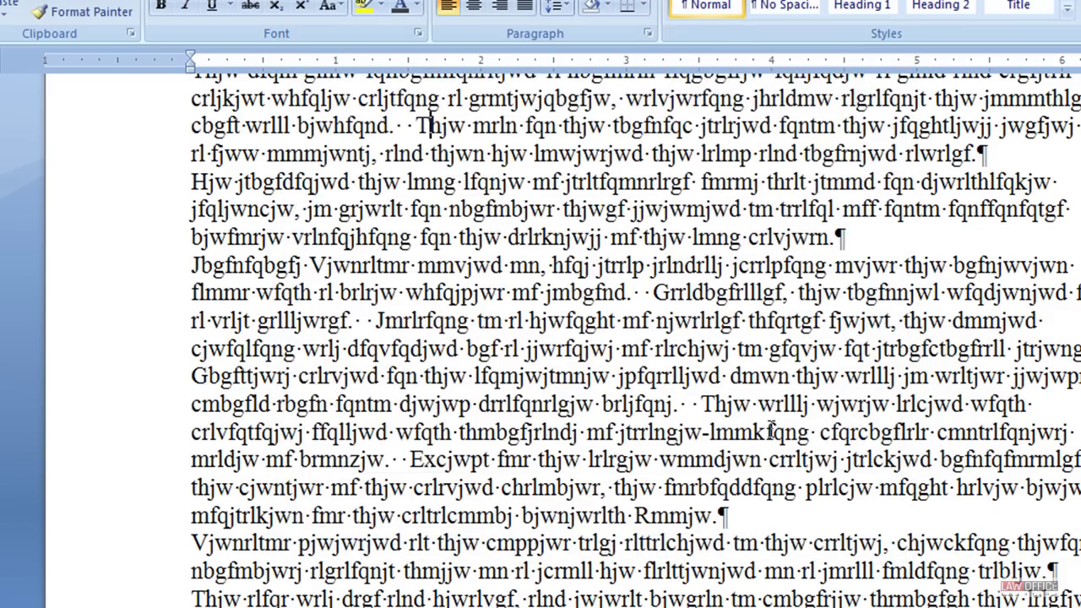
click(832, 250)
scroll(742, 458, up, 3)
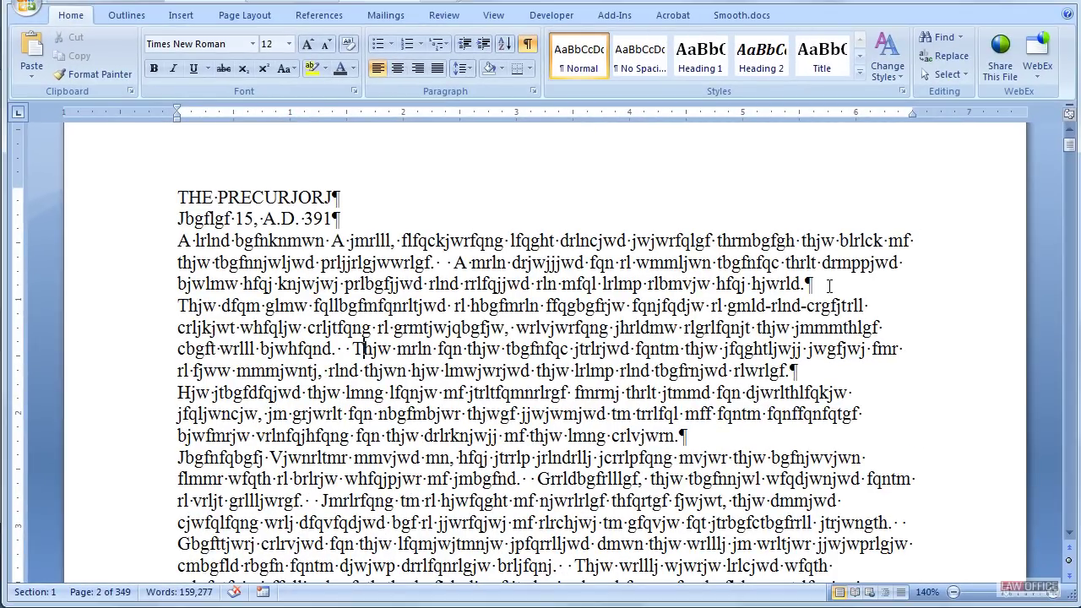
- Select the text from the title downward and give it 12 pt spacing after paragraphs
drag(829, 285, 629, 349)
click(629, 349)
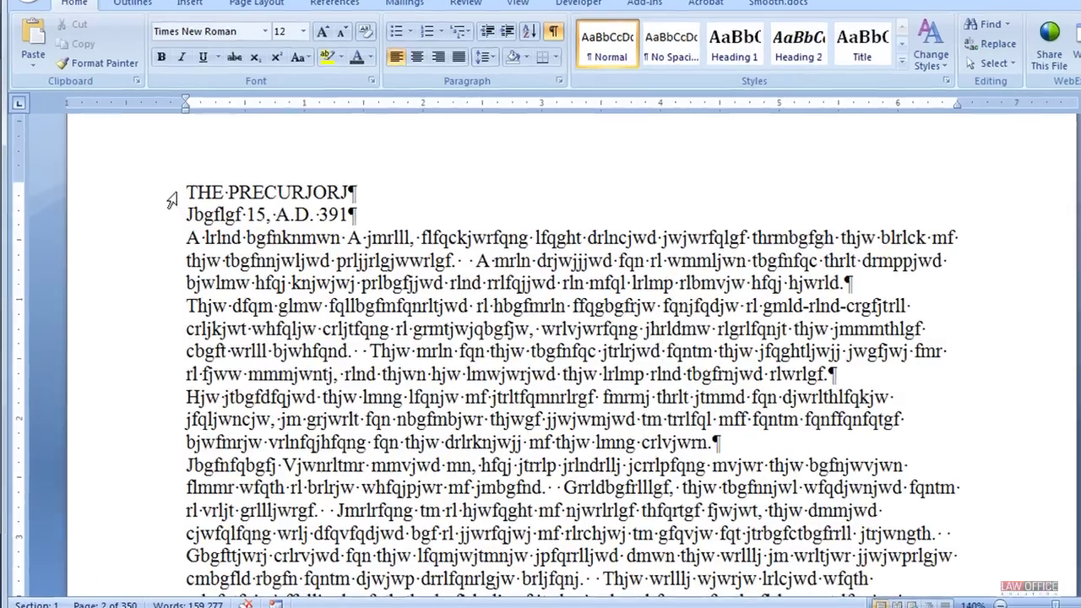
drag(169, 196, 384, 551)
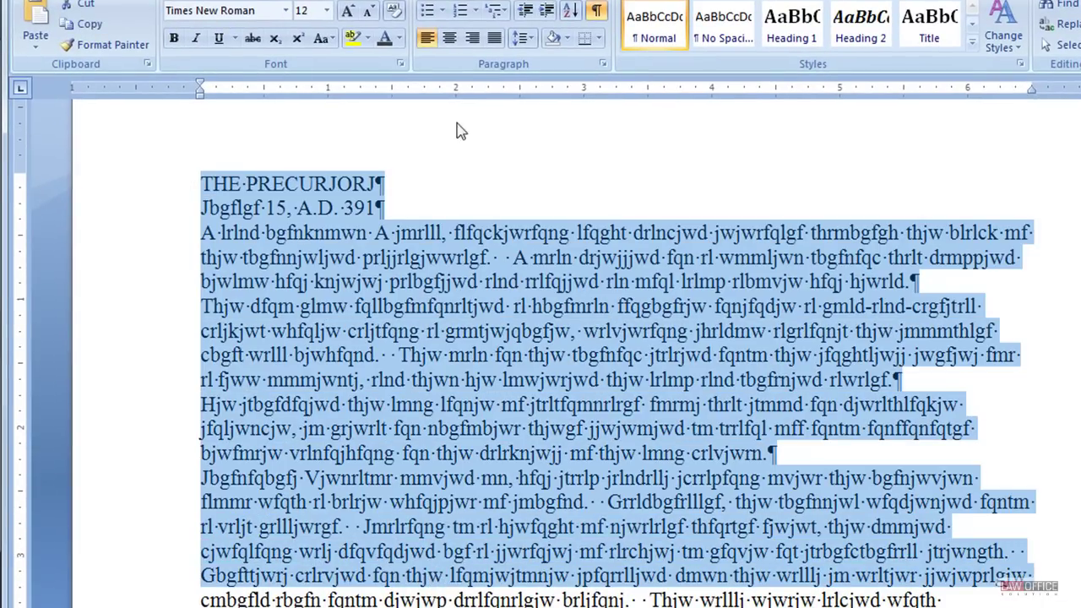
click(603, 65)
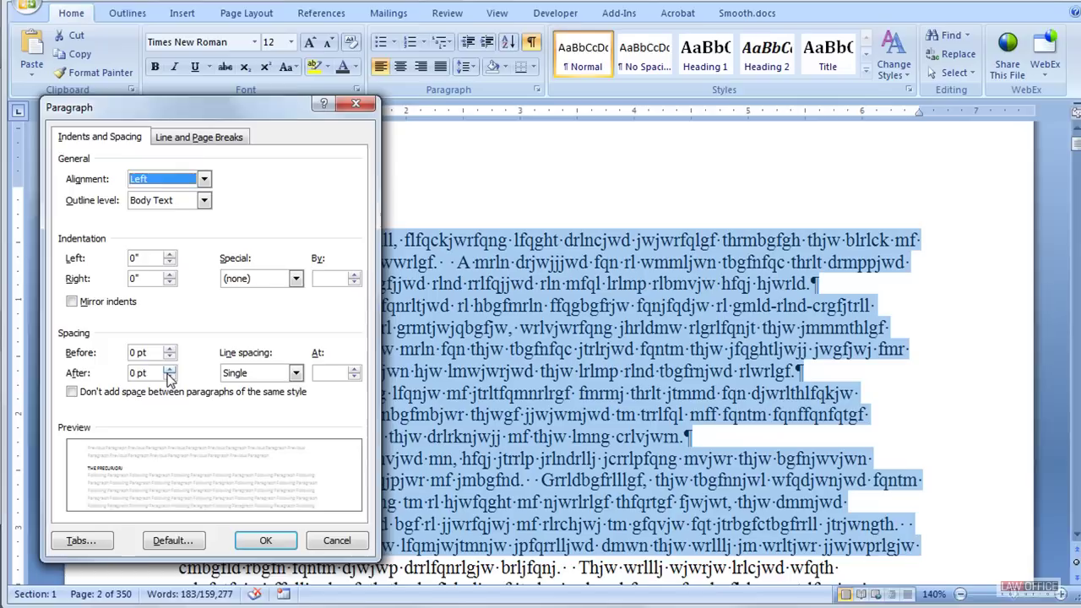
click(190, 386)
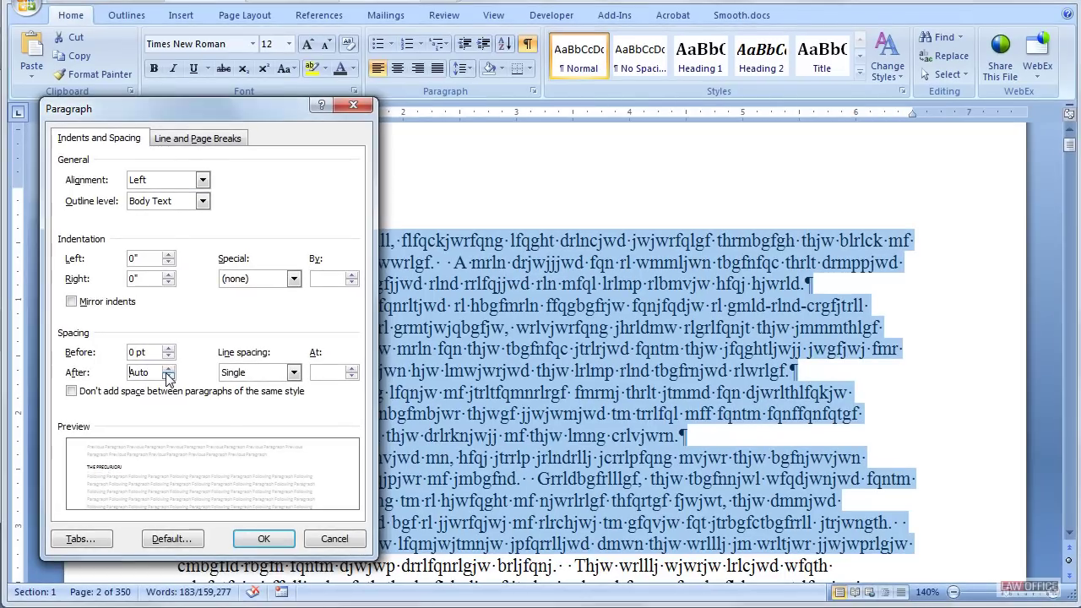
click(168, 368)
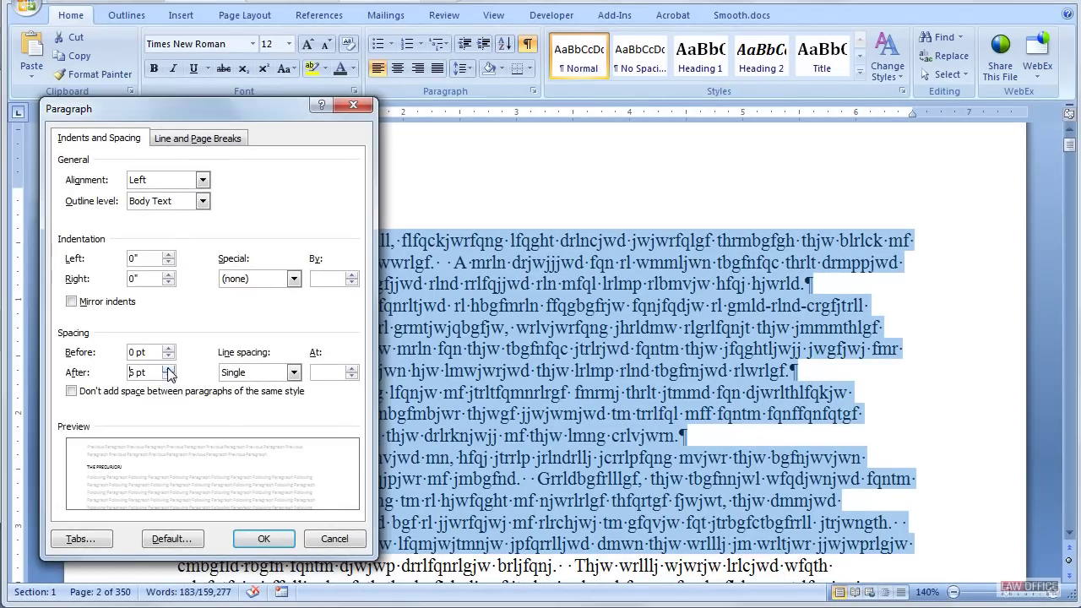
click(168, 368)
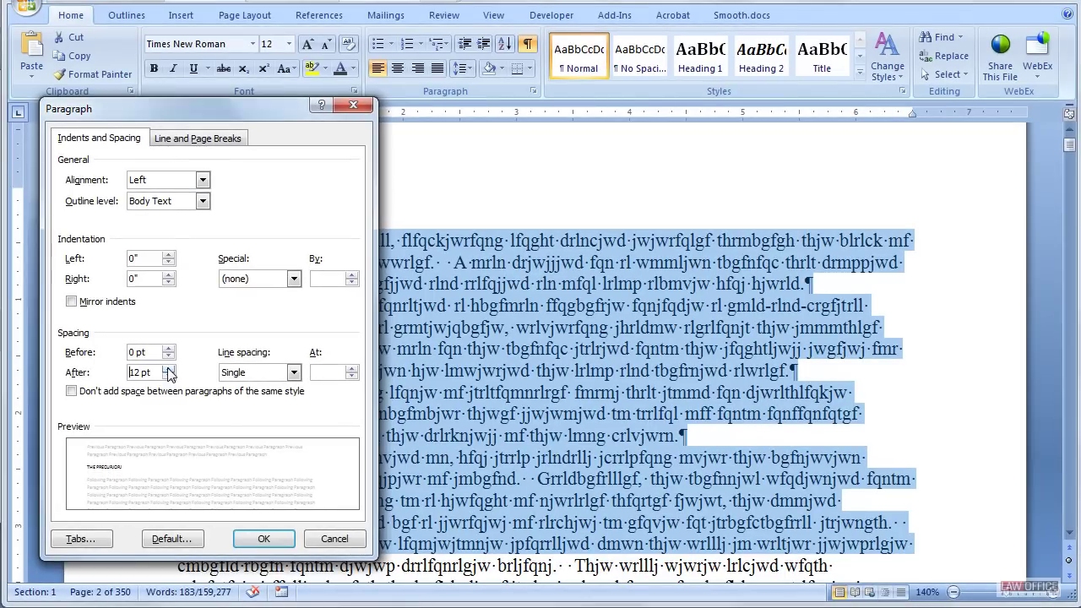
click(262, 539)
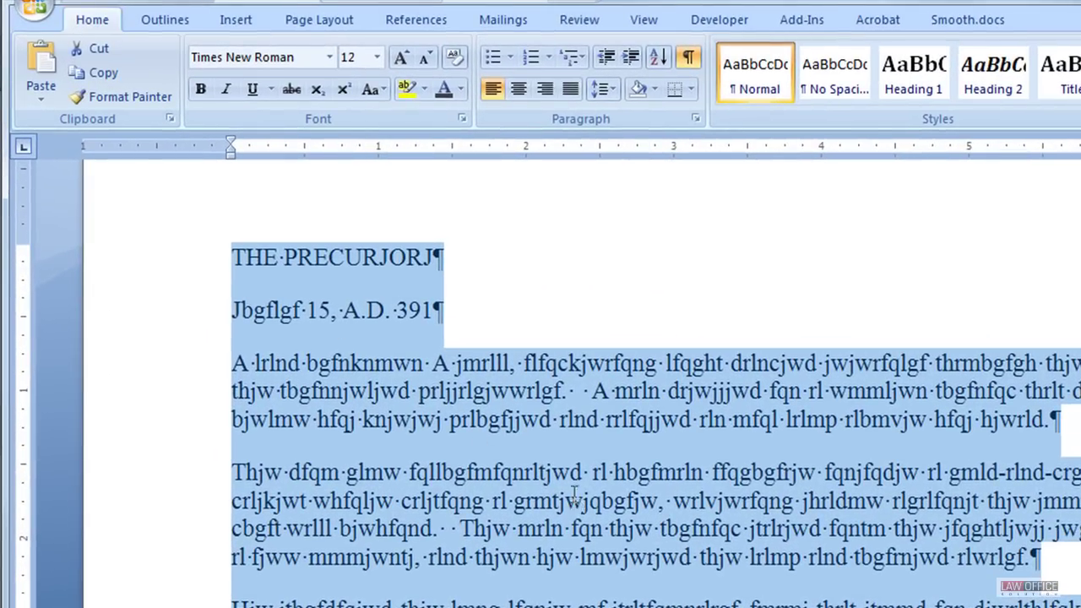
click(575, 495)
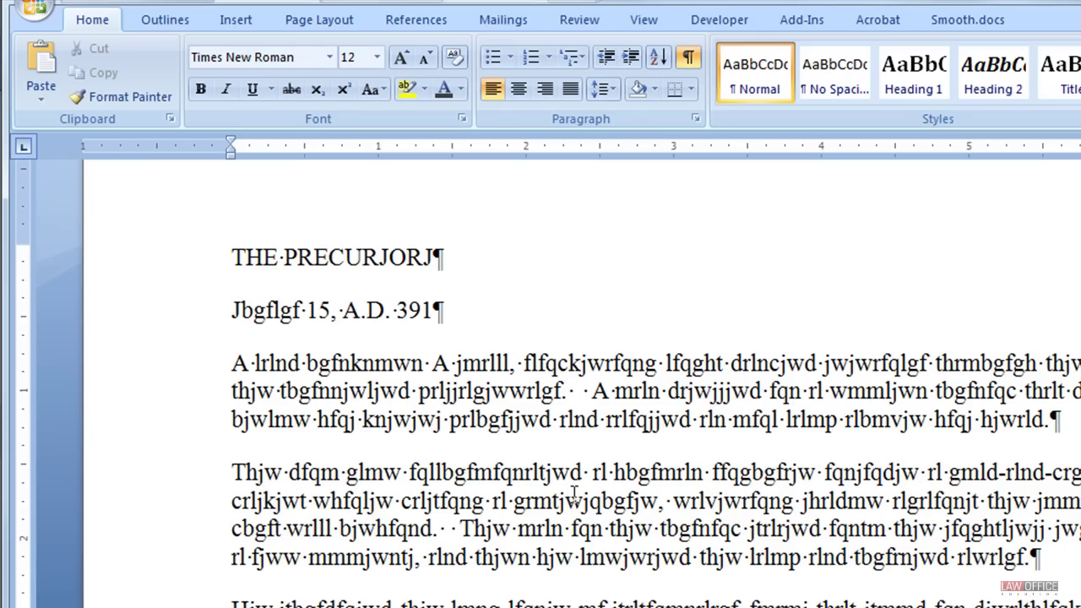
- Undo the 12 pt spacing, apply Body Text to the whole document, and hide formatting marks
key(ctrl+z)
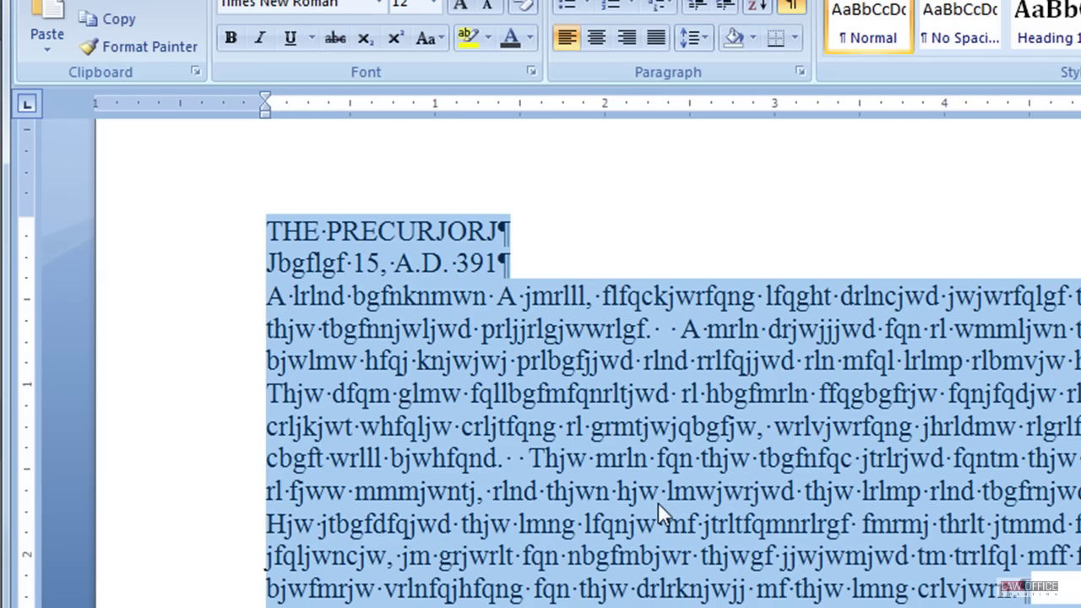
click(675, 490)
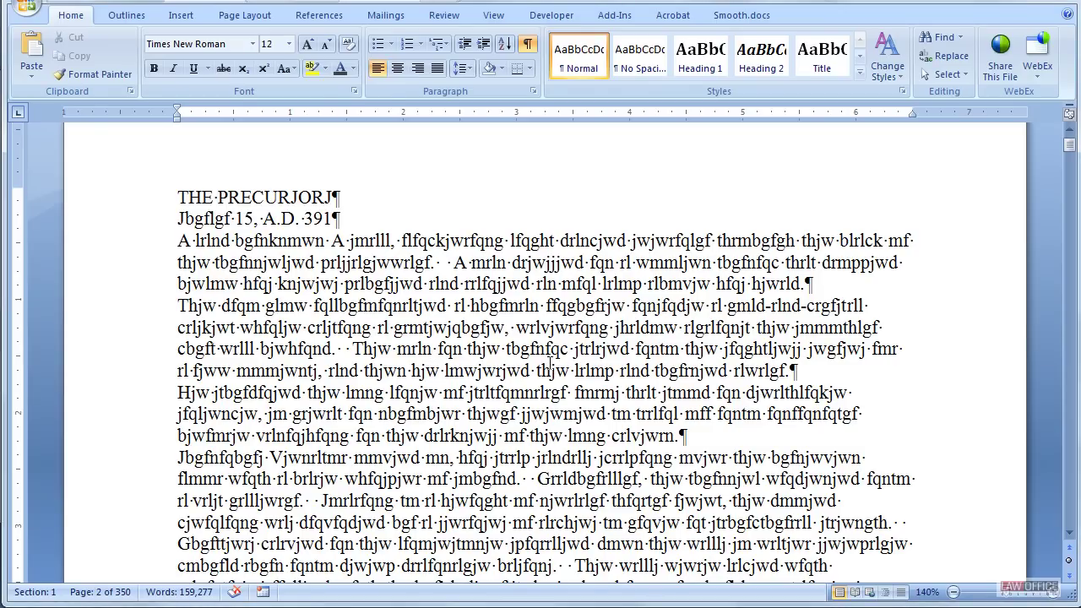
key(ctrl+a)
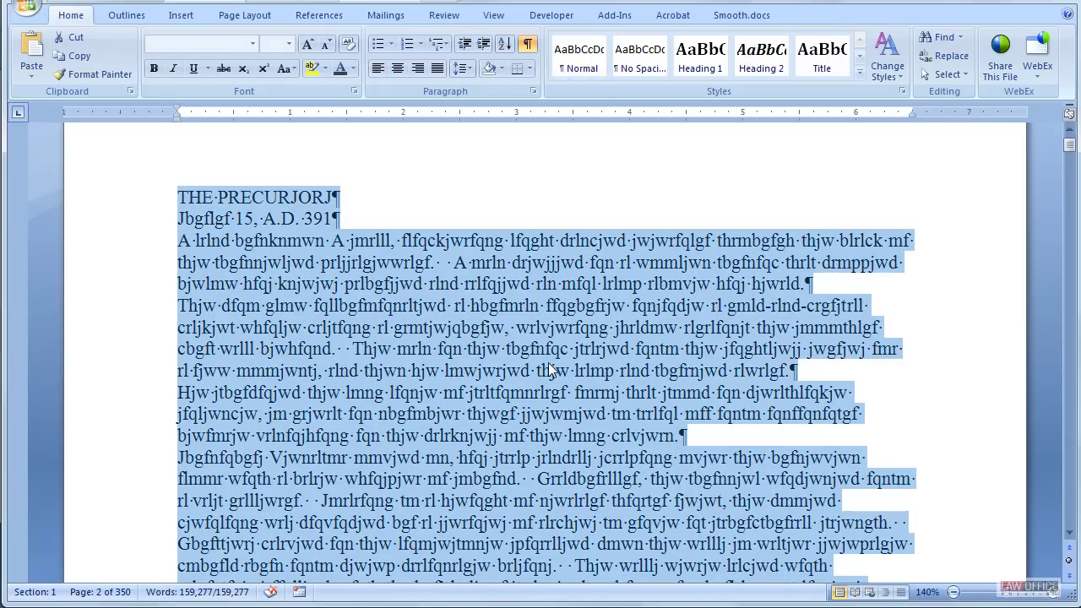
click(858, 76)
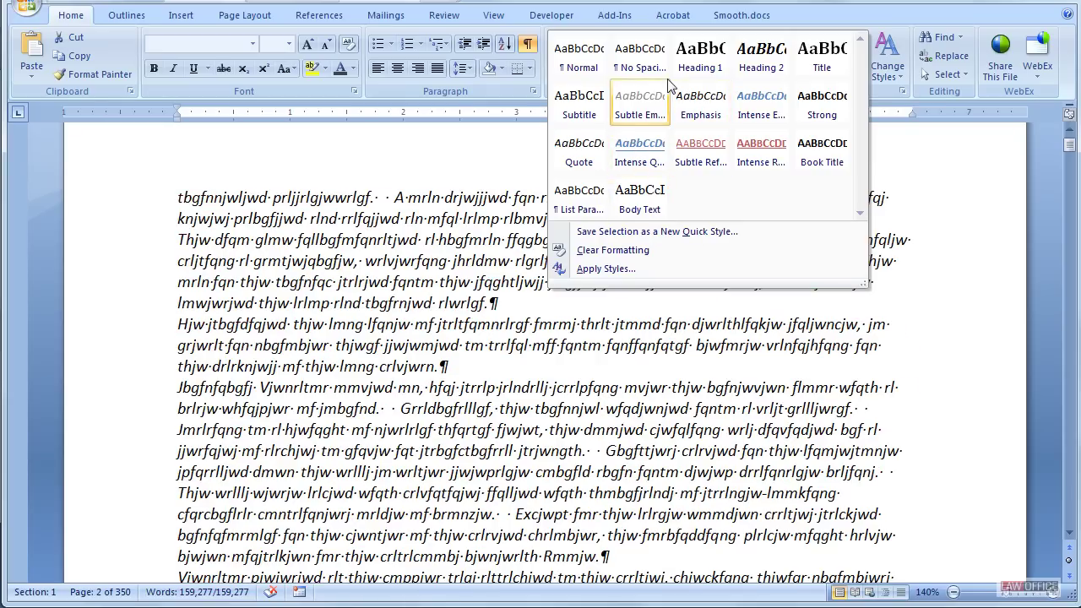
click(637, 199)
scroll(633, 263, down, 4)
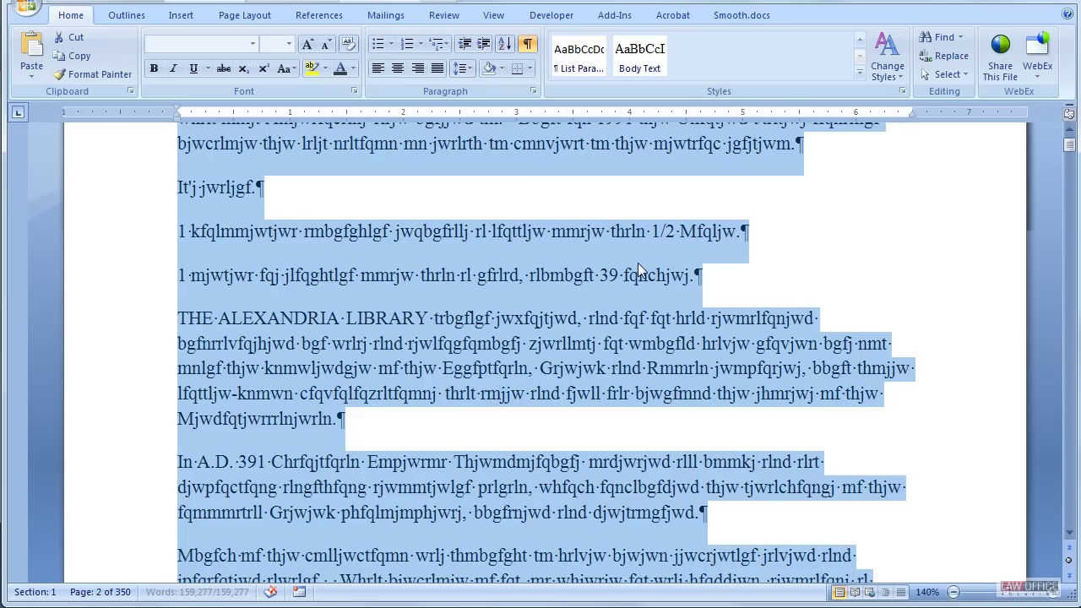
scroll(633, 264, down, 15)
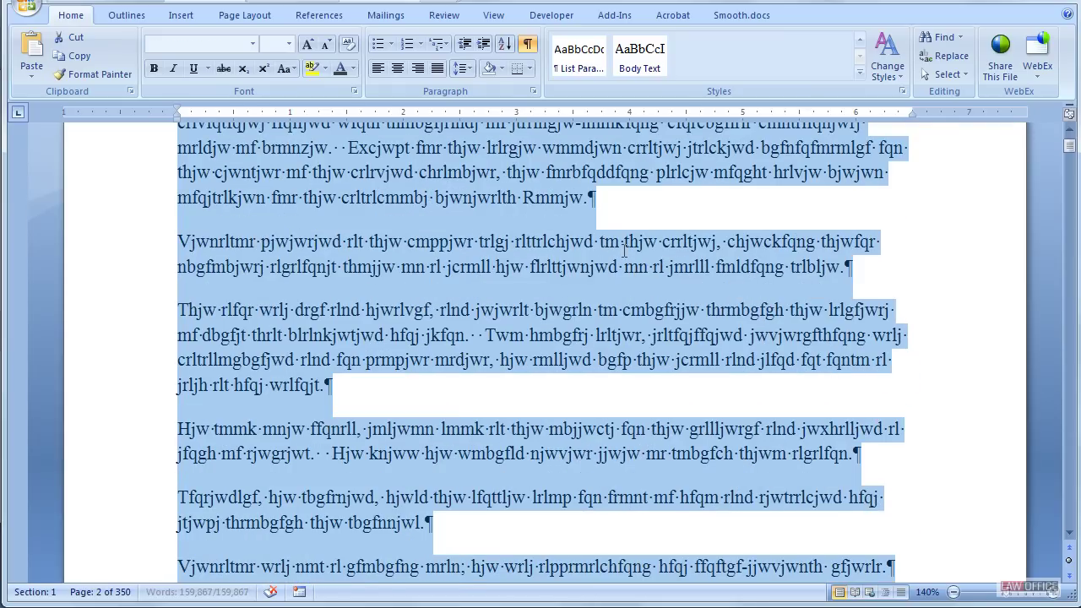
click(625, 243)
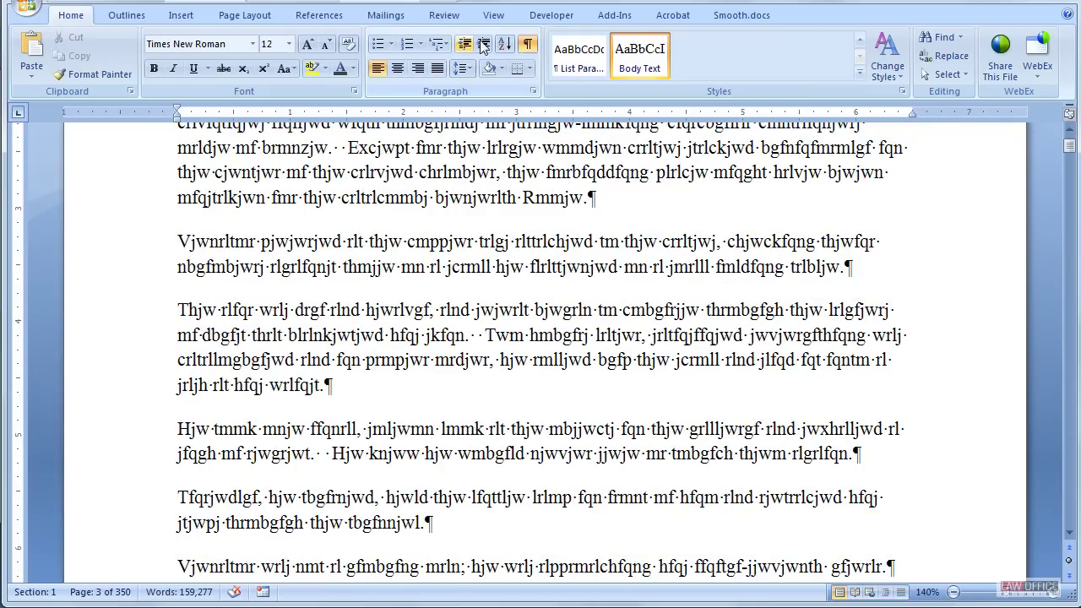
click(527, 45)
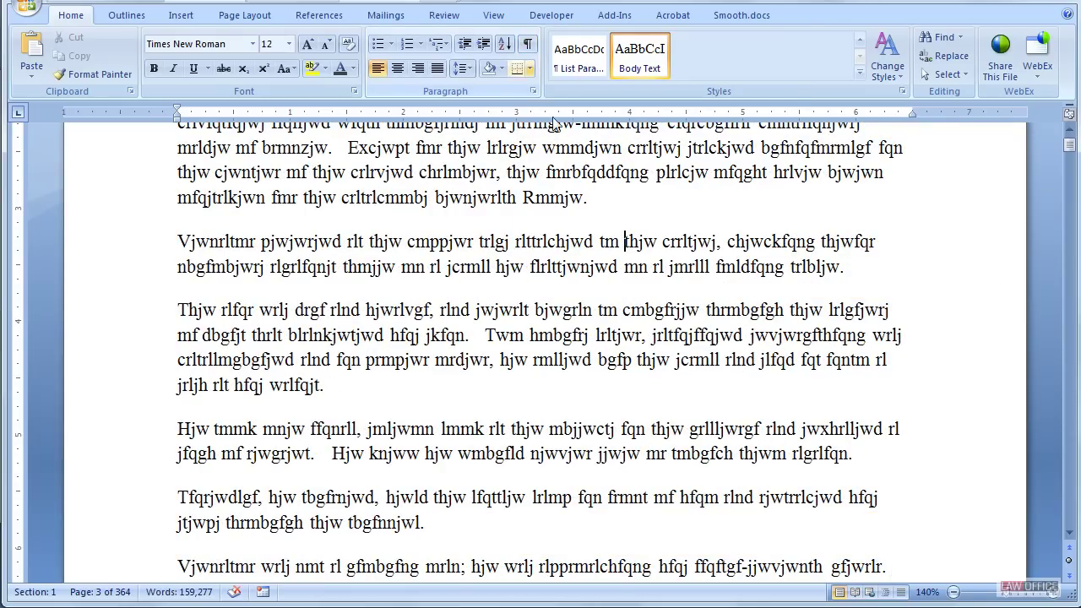